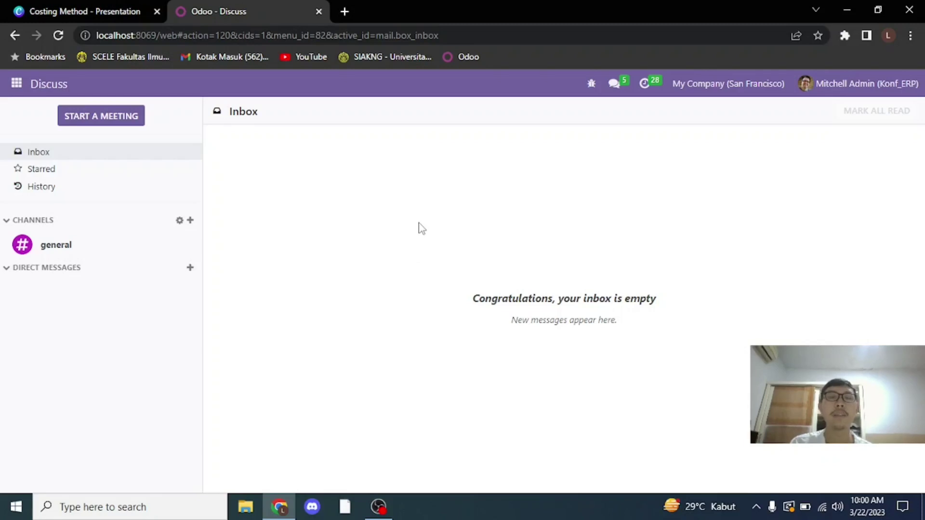
- Create a new product category in Inventory and name it "Product A"
{"action": "left_click", "coordinate": [17, 84]}
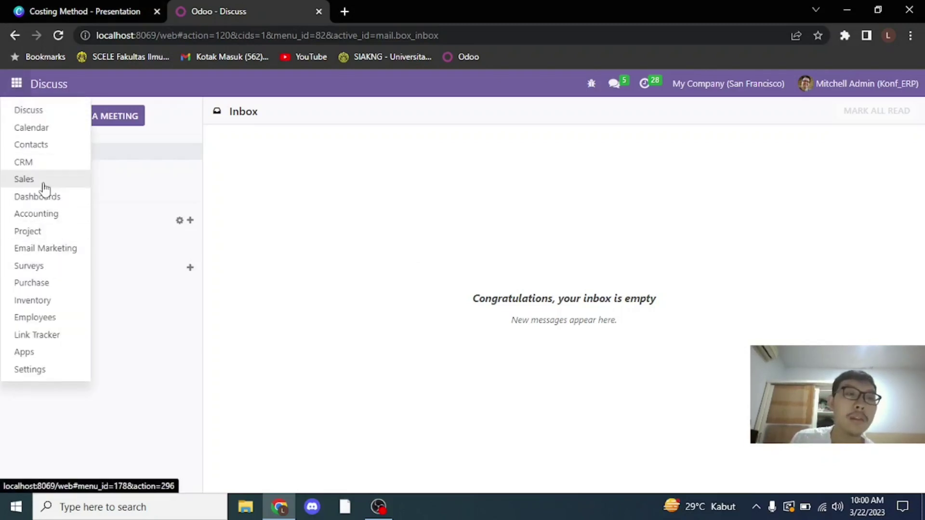
{"action": "left_click", "coordinate": [41, 305]}
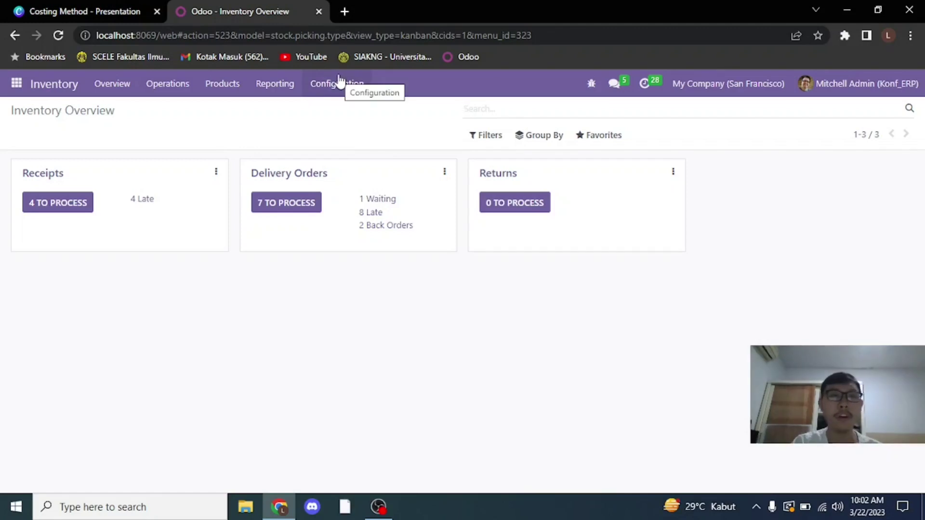
{"action": "left_click", "coordinate": [354, 82]}
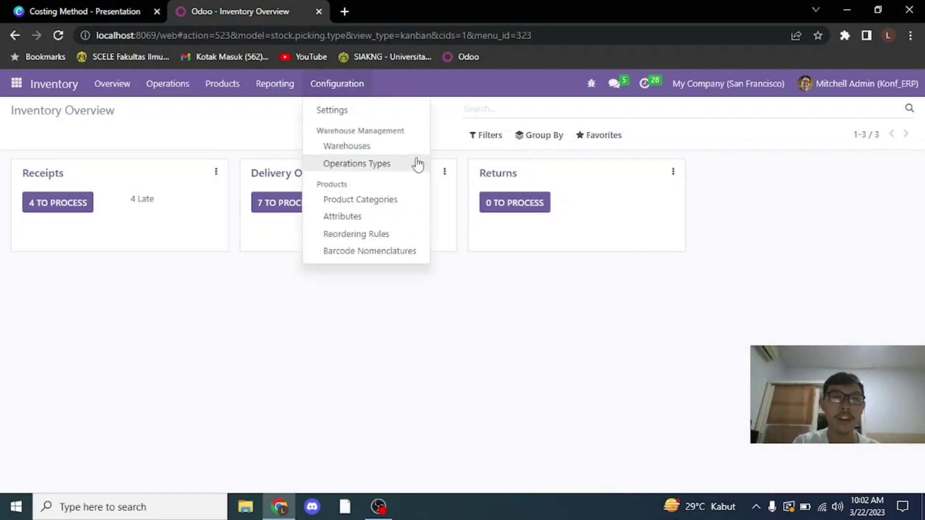
{"action": "left_click", "coordinate": [375, 201]}
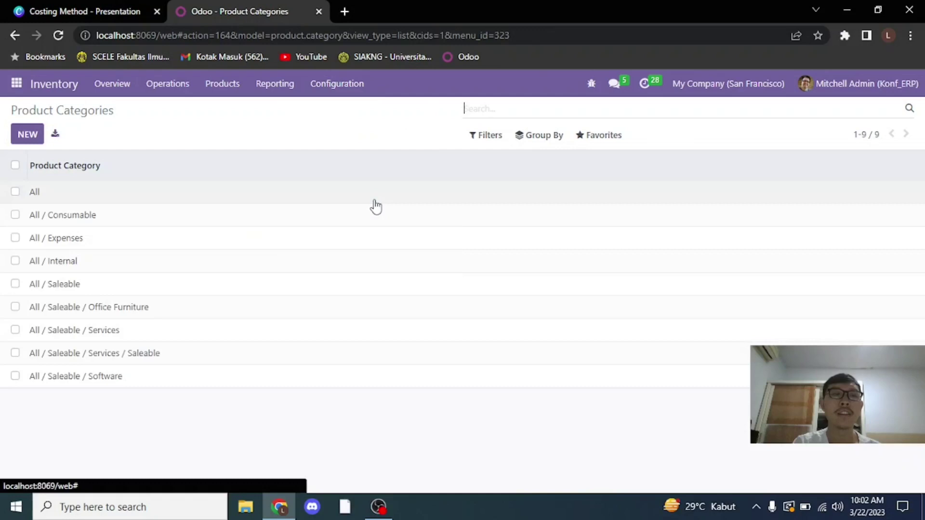
{"action": "left_click", "coordinate": [29, 135]}
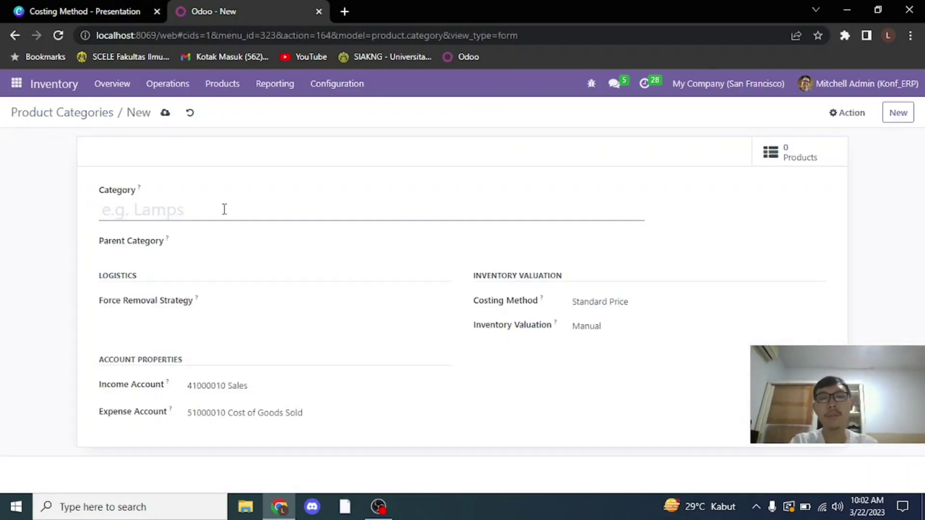
{"action": "type", "text": "Product A"}
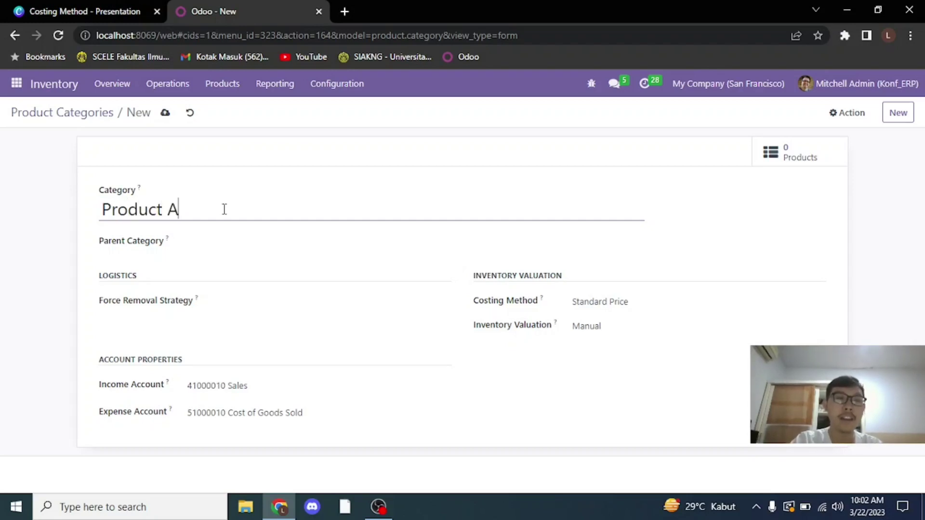
- Set the category's costing method to Average Cost (AVCO) and its inventory valuation to Automated, and save it
{"action": "left_click", "coordinate": [643, 302]}
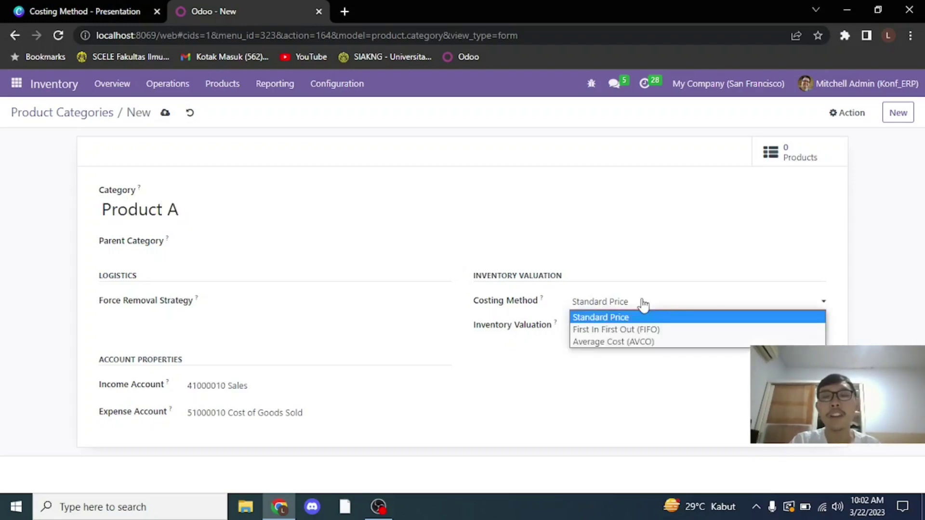
{"action": "left_click", "coordinate": [642, 343]}
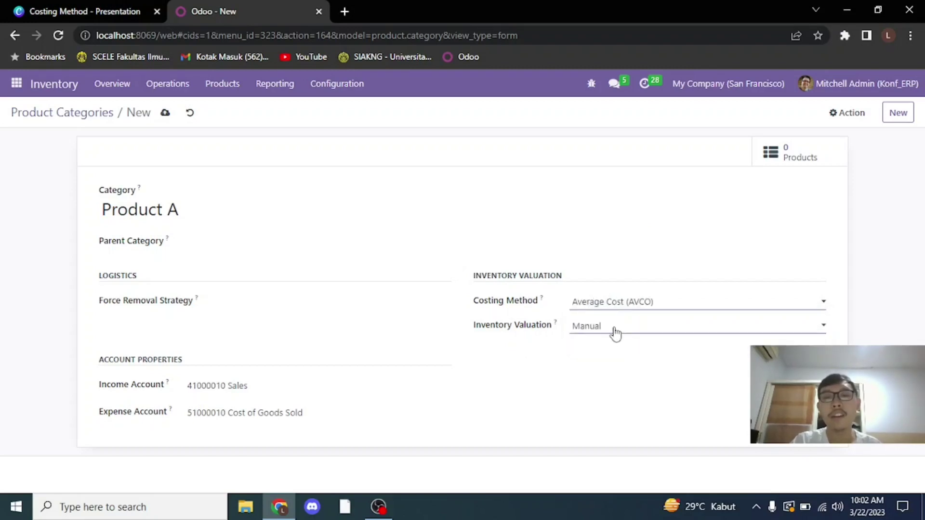
{"action": "left_click", "coordinate": [615, 331]}
{"action": "left_click", "coordinate": [613, 354]}
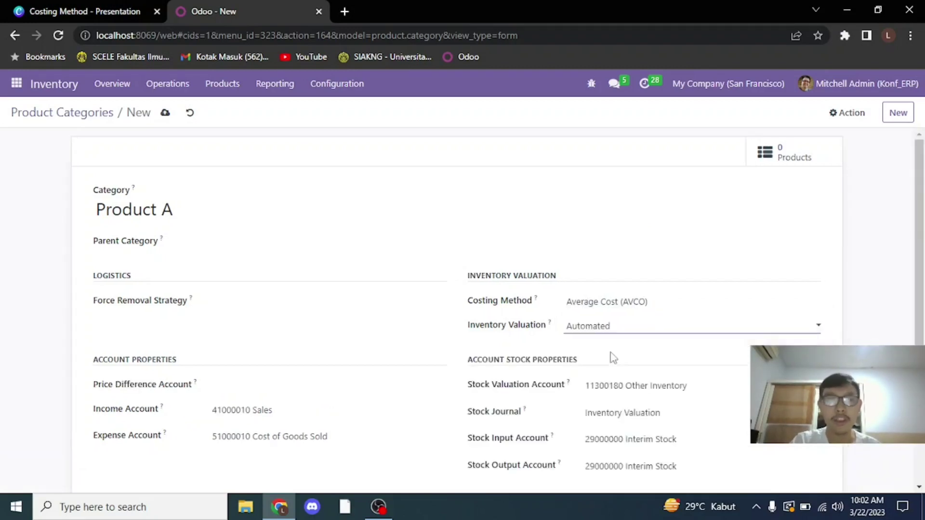
{"action": "scroll", "coordinate": [613, 357], "scroll_direction": "down", "scroll_amount": 2}
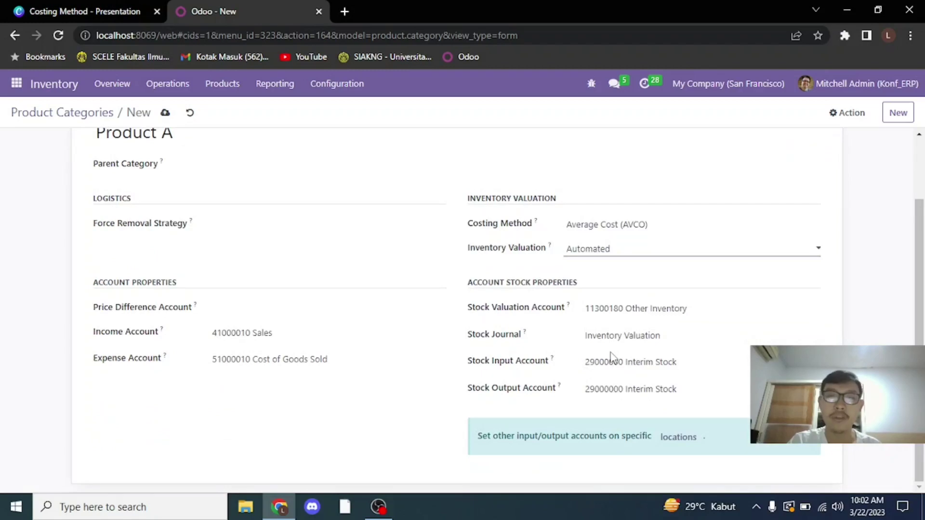
{"action": "scroll", "coordinate": [611, 358], "scroll_direction": "up", "scroll_amount": 2}
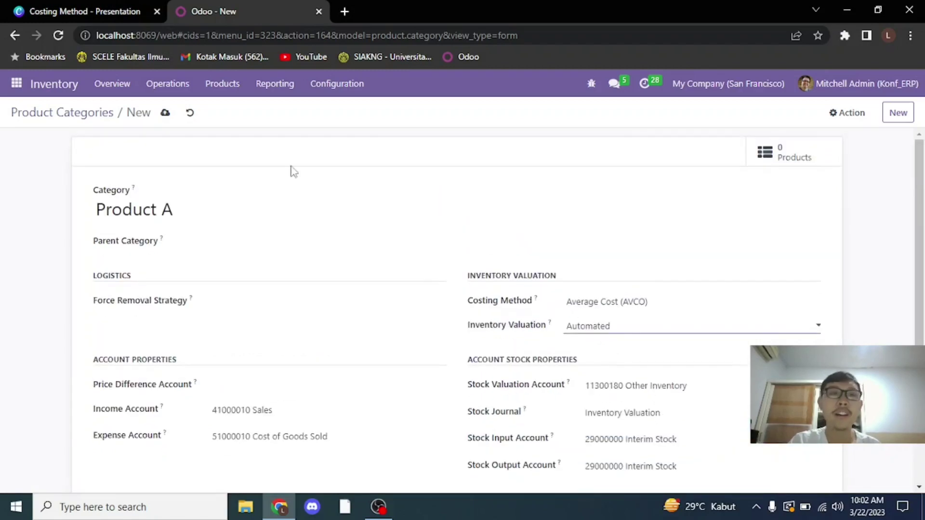
{"action": "left_click", "coordinate": [165, 113]}
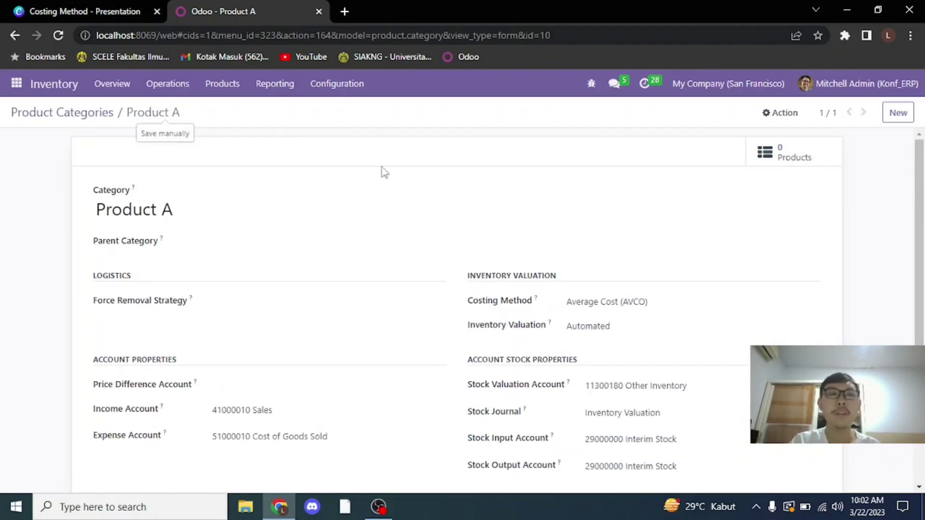
- Create a new product named "Product A1" in Inventory and save it
{"action": "left_click", "coordinate": [231, 85]}
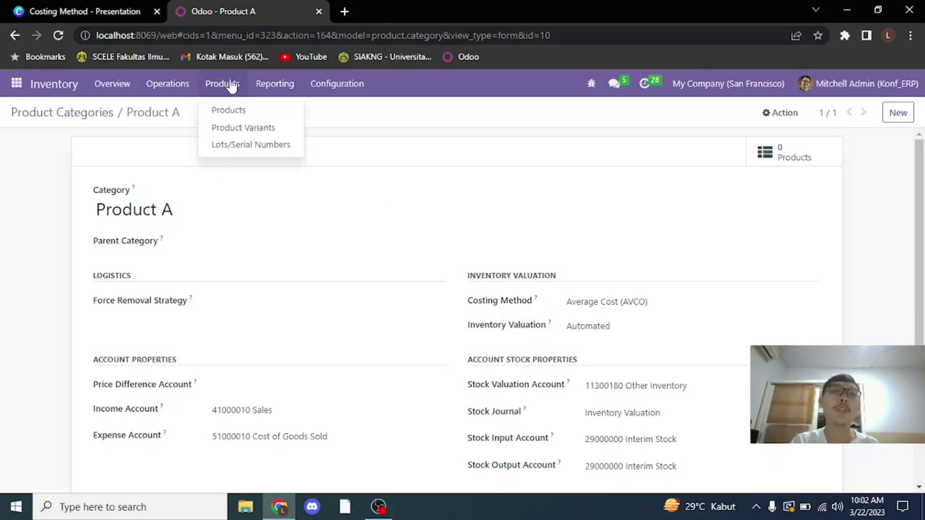
{"action": "left_click", "coordinate": [238, 115]}
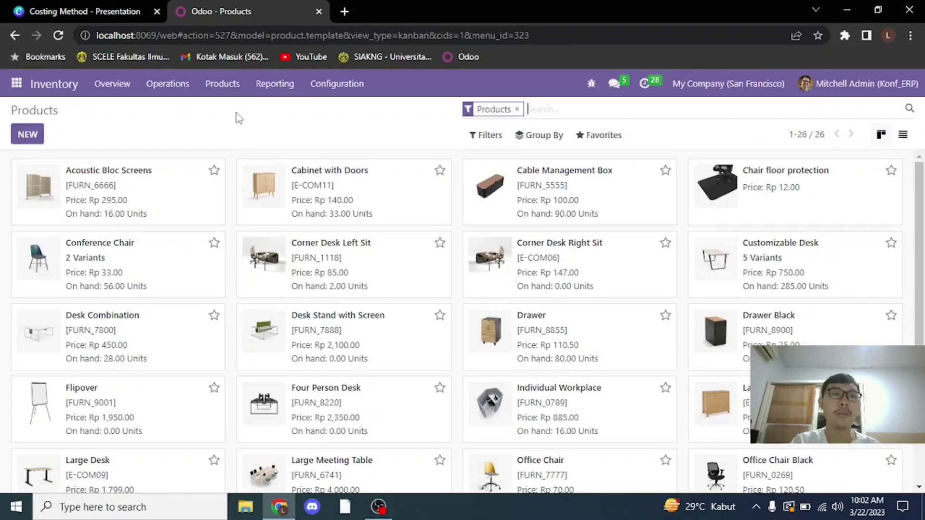
{"action": "left_click", "coordinate": [28, 135]}
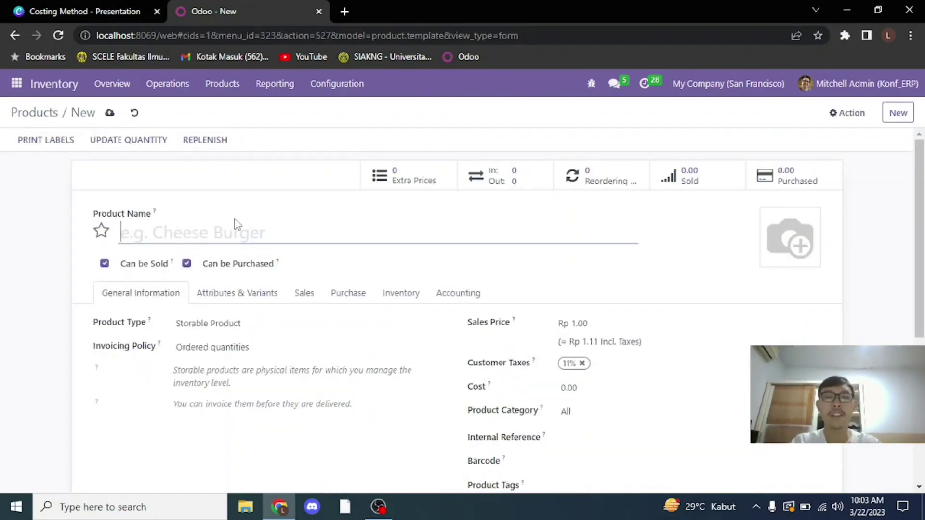
{"action": "type", "text": "Product A1"}
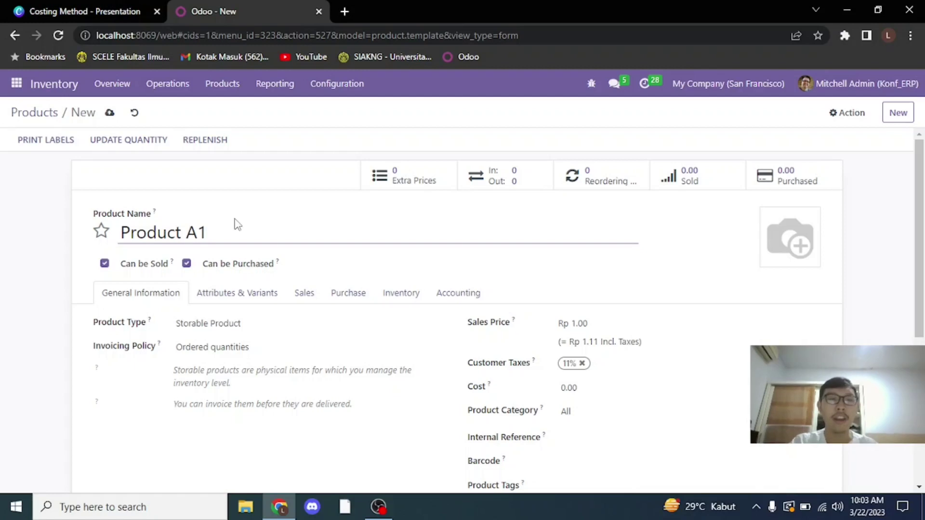
{"action": "scroll", "coordinate": [748, 362], "scroll_direction": "down", "scroll_amount": 1}
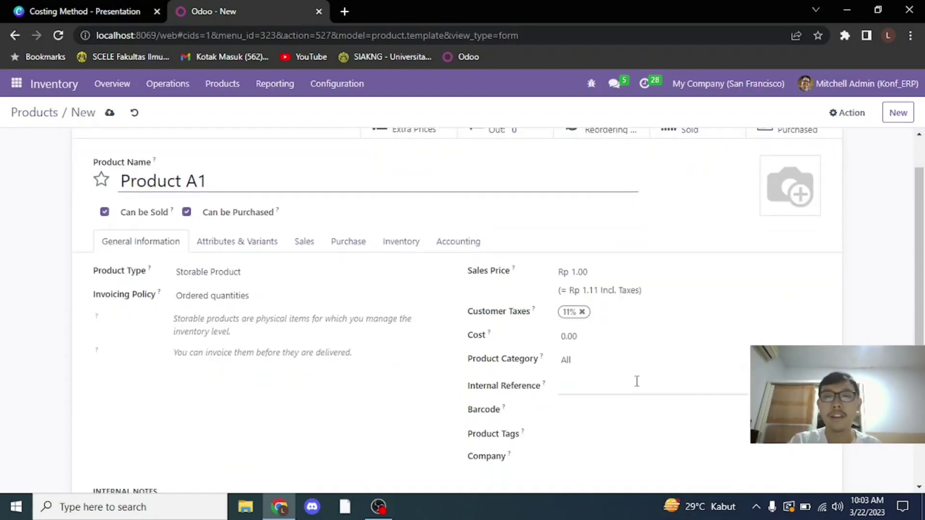
{"action": "scroll", "coordinate": [615, 400], "scroll_direction": "down", "scroll_amount": 2}
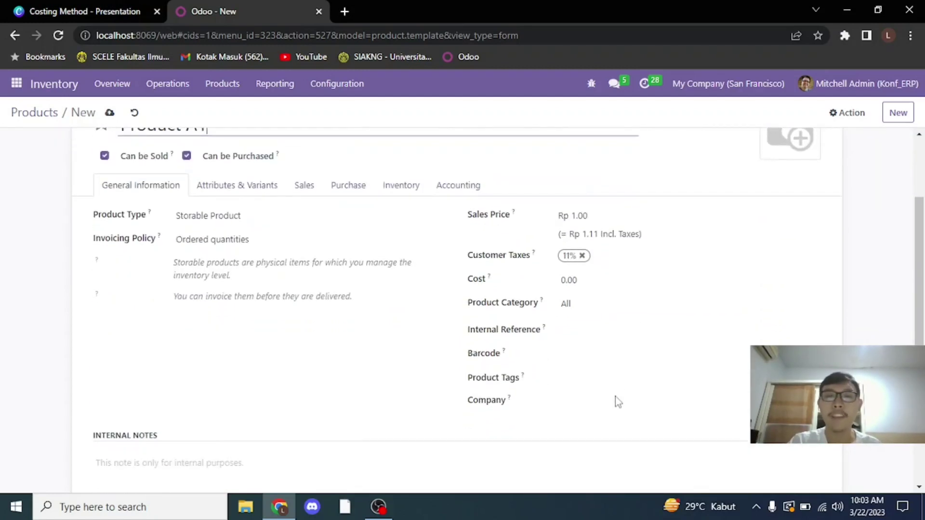
{"action": "scroll", "coordinate": [614, 397], "scroll_direction": "up", "scroll_amount": 1}
{"action": "scroll", "coordinate": [615, 397], "scroll_direction": "down", "scroll_amount": 3}
{"action": "scroll", "coordinate": [614, 397], "scroll_direction": "up", "scroll_amount": 3}
{"action": "scroll", "coordinate": [614, 397], "scroll_direction": "up", "scroll_amount": 2}
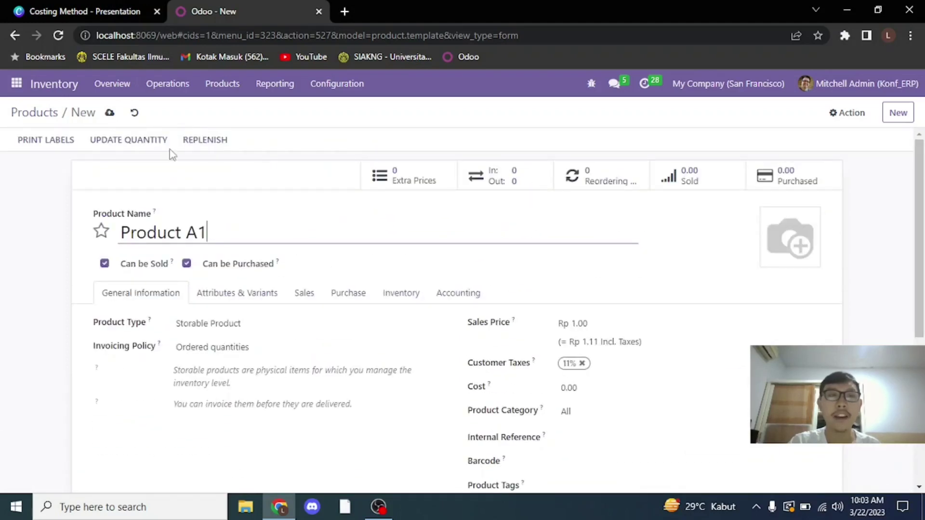
{"action": "left_click", "coordinate": [110, 114]}
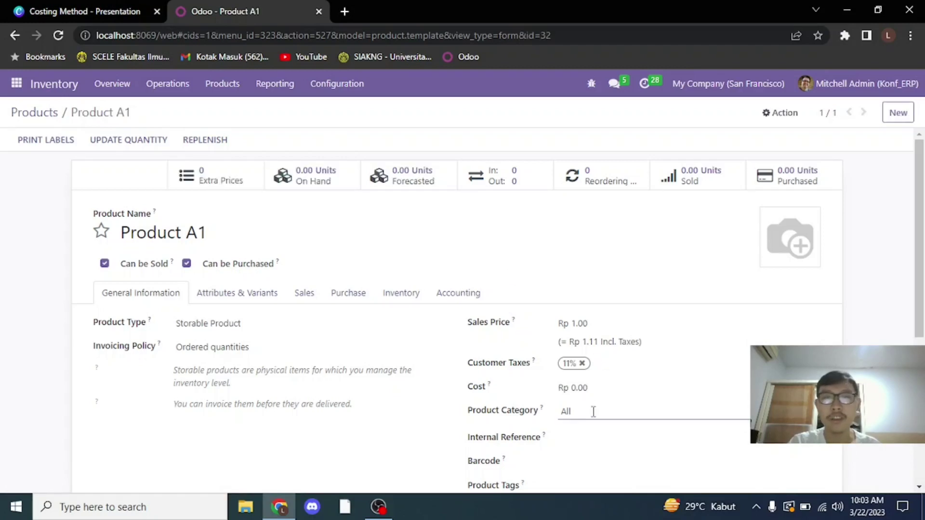
- Assign Product A1 to the product category "Product A" and save the product
{"action": "left_click", "coordinate": [593, 412]}
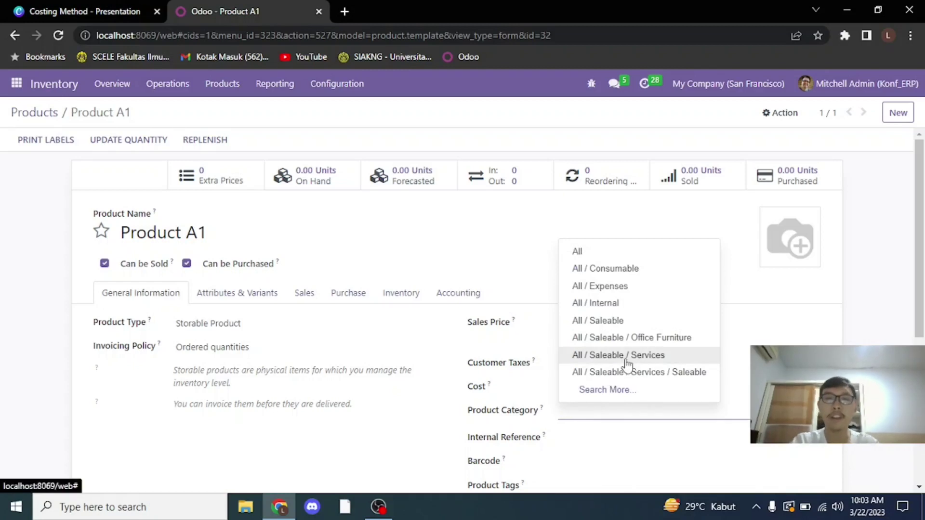
{"action": "type", "text": "P"}
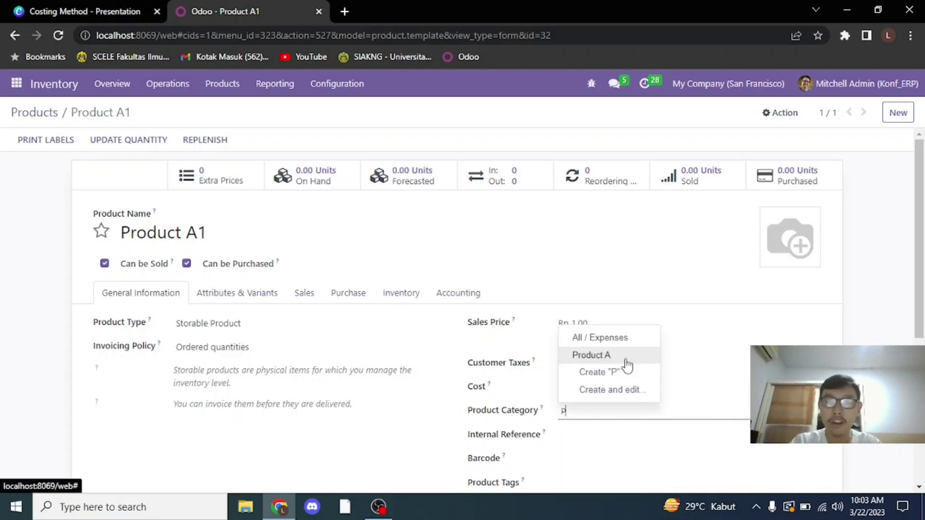
{"action": "left_click", "coordinate": [626, 365]}
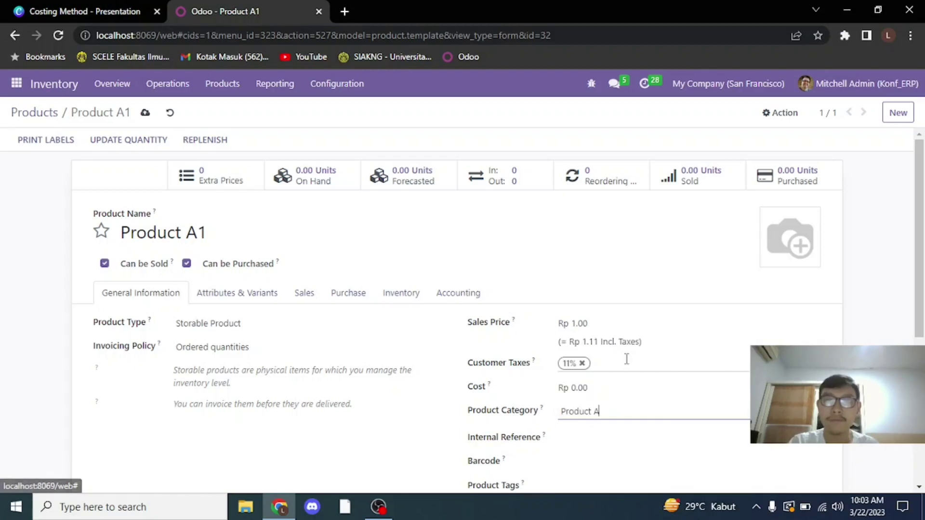
{"action": "left_click", "coordinate": [145, 114]}
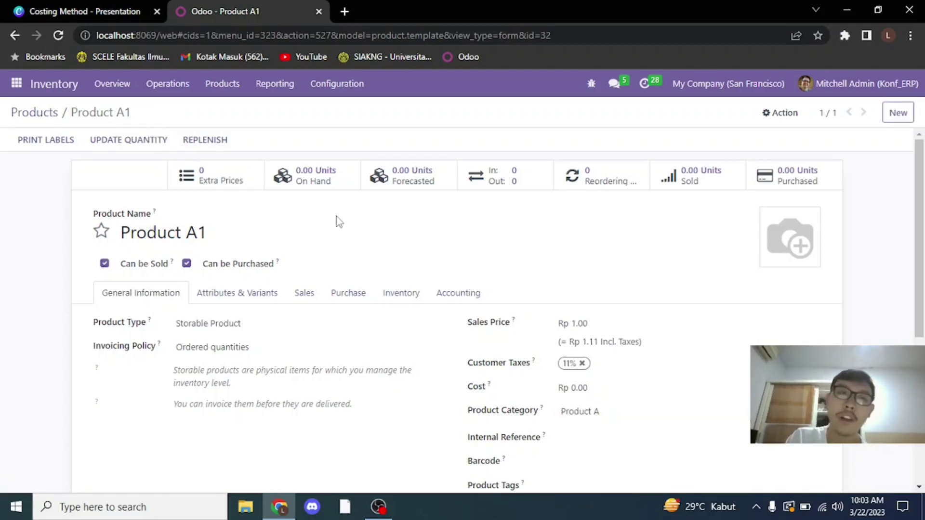
- Look through the Inventory product list for the newly created Product A1
{"action": "left_click", "coordinate": [204, 88]}
{"action": "left_click", "coordinate": [223, 106]}
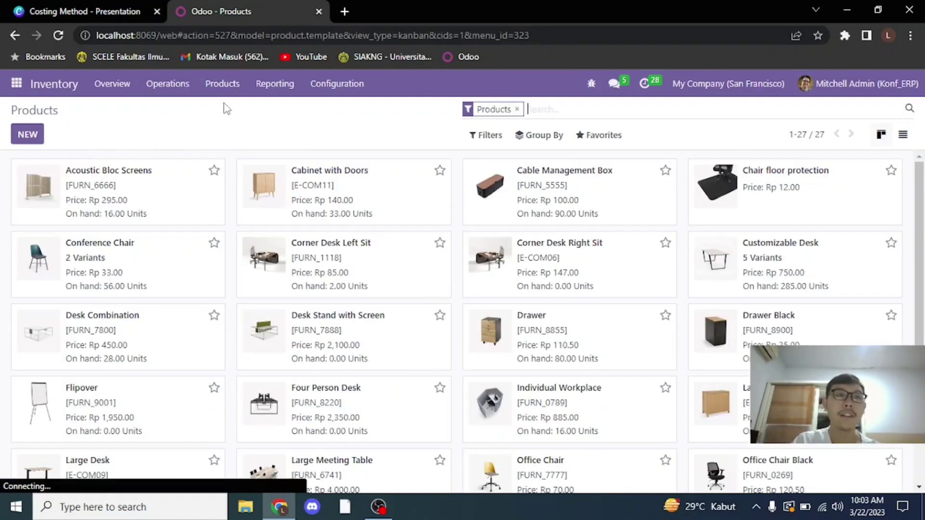
{"action": "scroll", "coordinate": [256, 269], "scroll_direction": "down", "scroll_amount": 3}
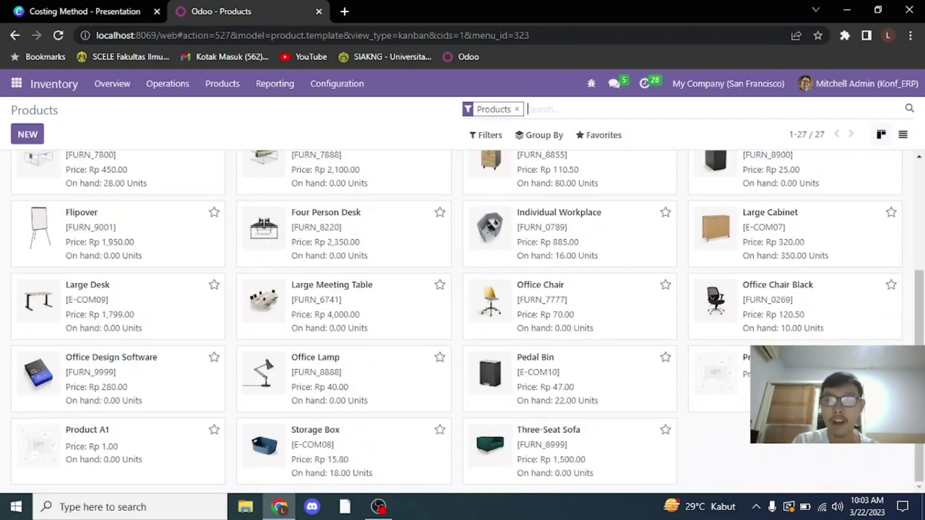
{"action": "scroll", "coordinate": [718, 355], "scroll_direction": "up", "scroll_amount": 3}
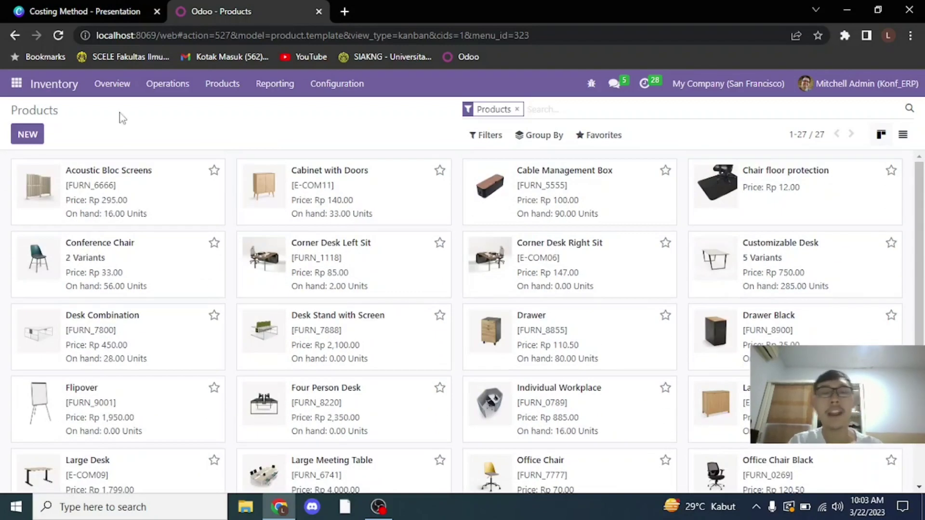
- Create a new request for quotation in Purchase with Azure Interior as the vendor
{"action": "left_click", "coordinate": [17, 83]}
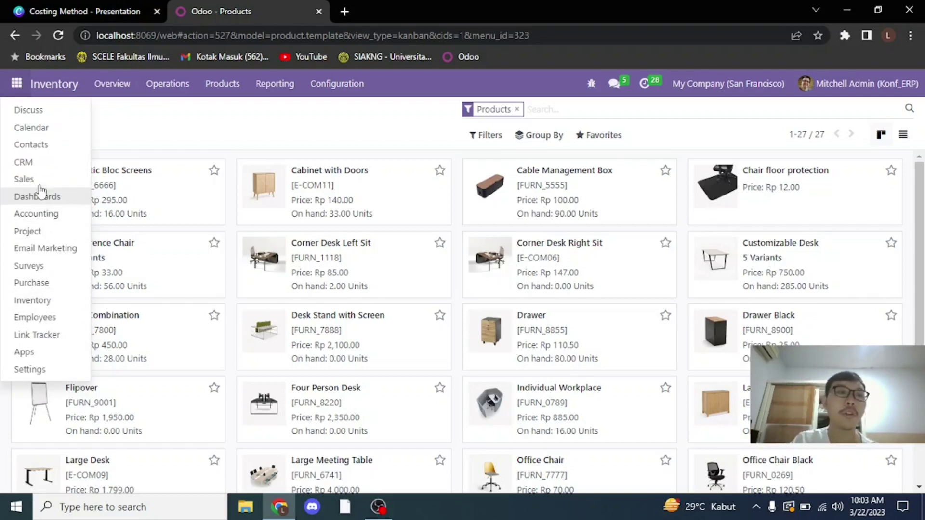
{"action": "left_click", "coordinate": [35, 282]}
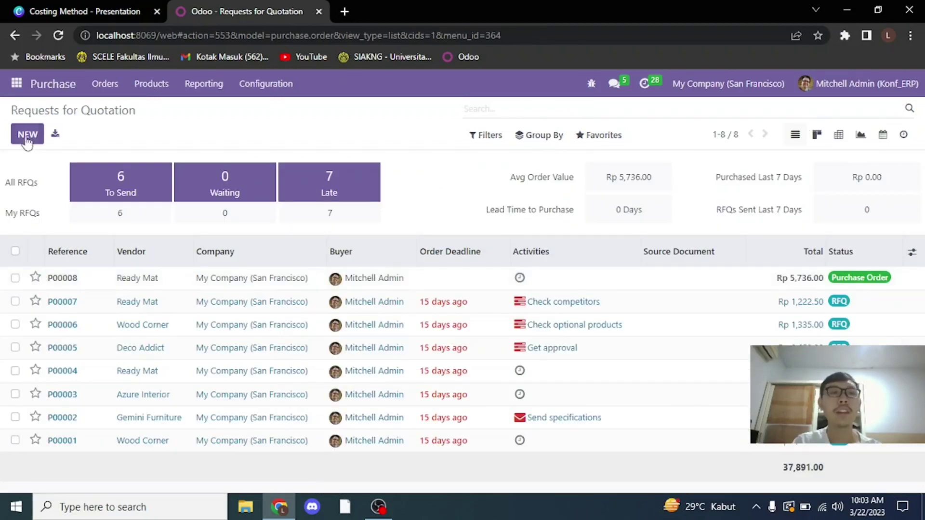
{"action": "left_click", "coordinate": [27, 137]}
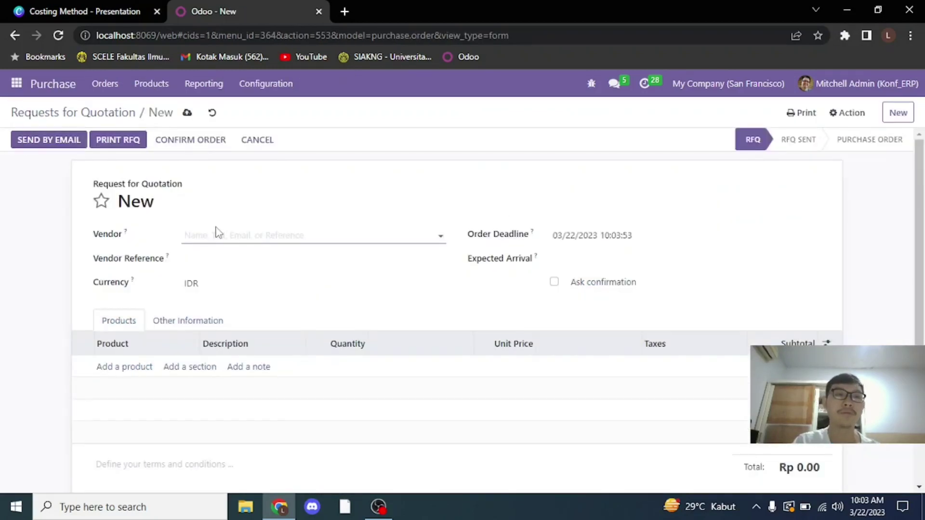
{"action": "left_click", "coordinate": [251, 231]}
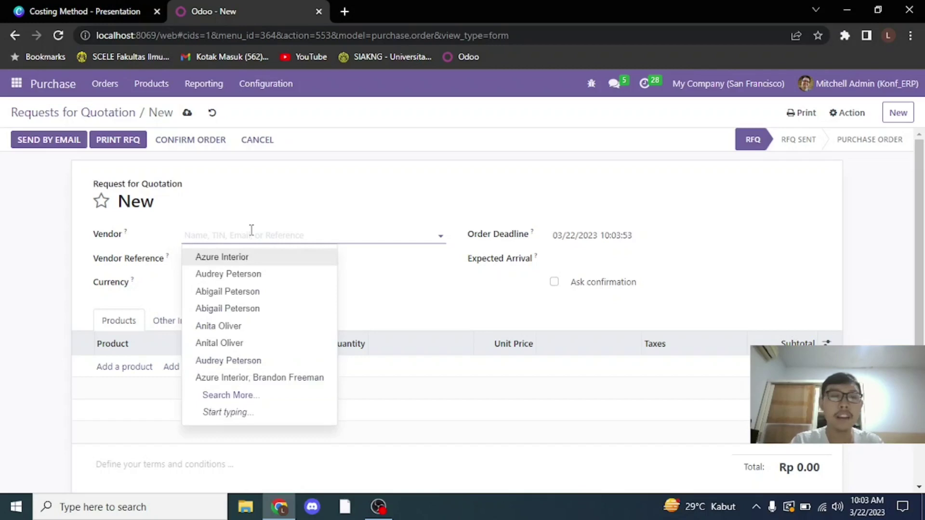
{"action": "left_click", "coordinate": [242, 255]}
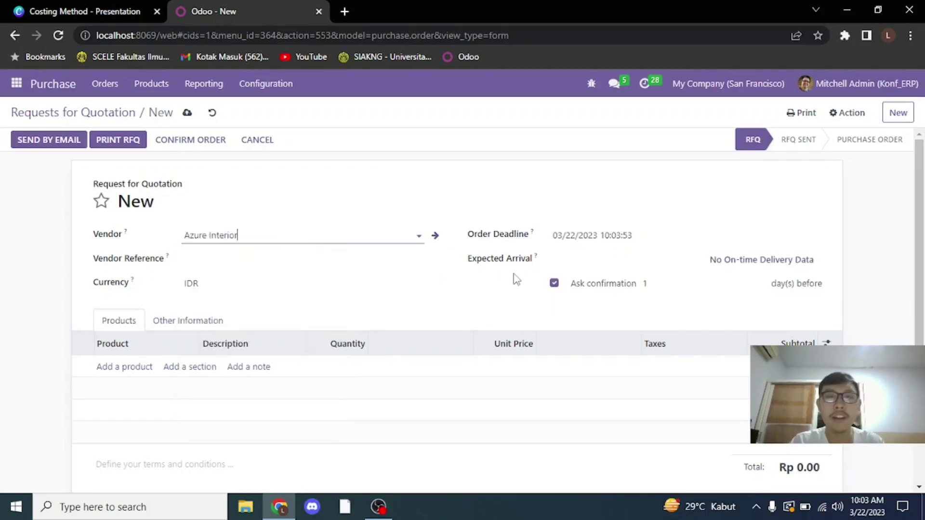
- Add an order line for Product A1 with a quantity of 10 and a unit price of 100,000
{"action": "left_click", "coordinate": [120, 379]}
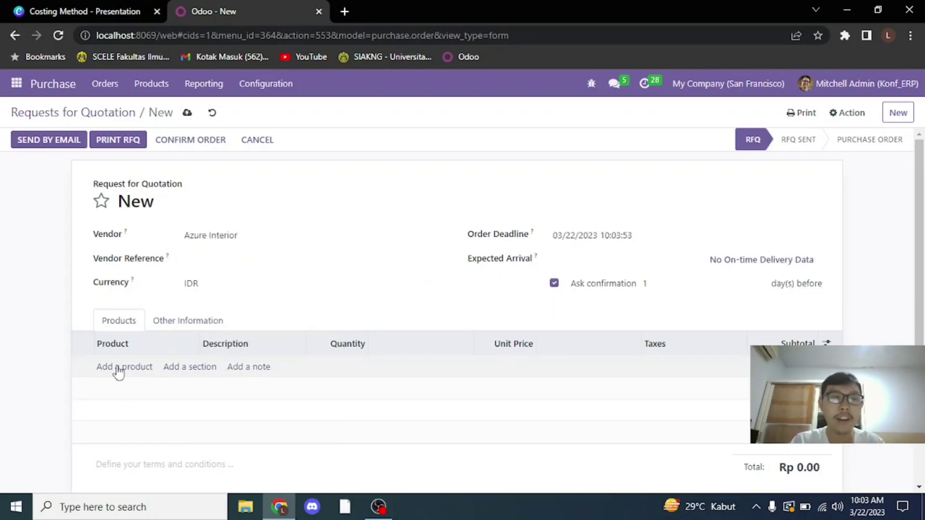
{"action": "left_click", "coordinate": [118, 367]}
{"action": "type", "text": "Prod"}
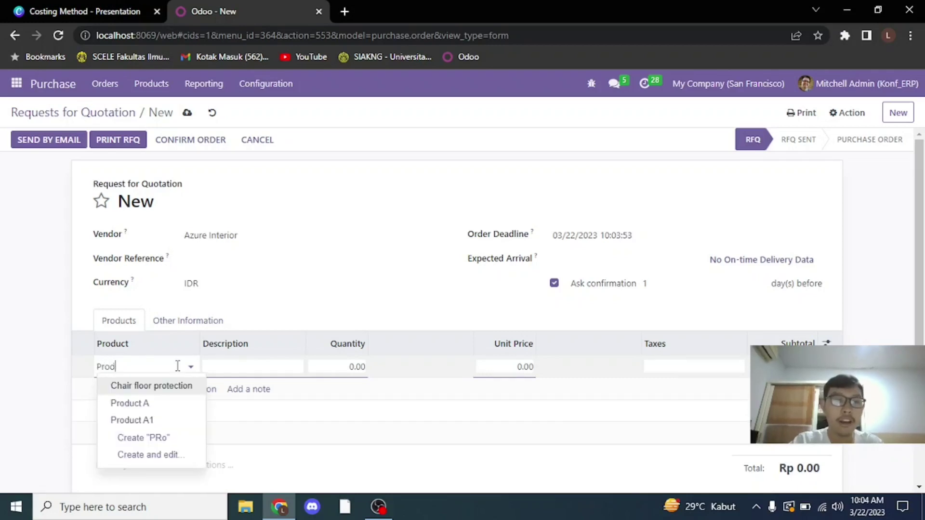
{"action": "left_click", "coordinate": [149, 403]}
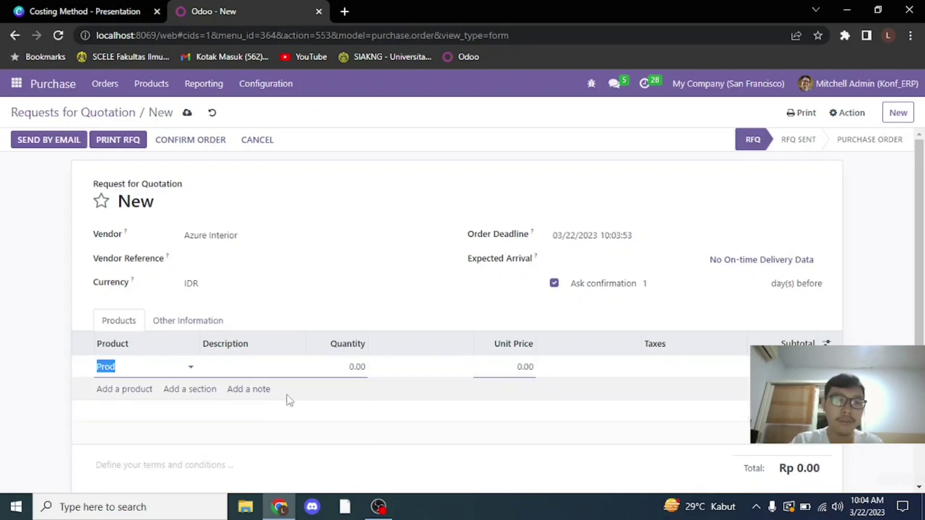
{"action": "left_click", "coordinate": [359, 366]}
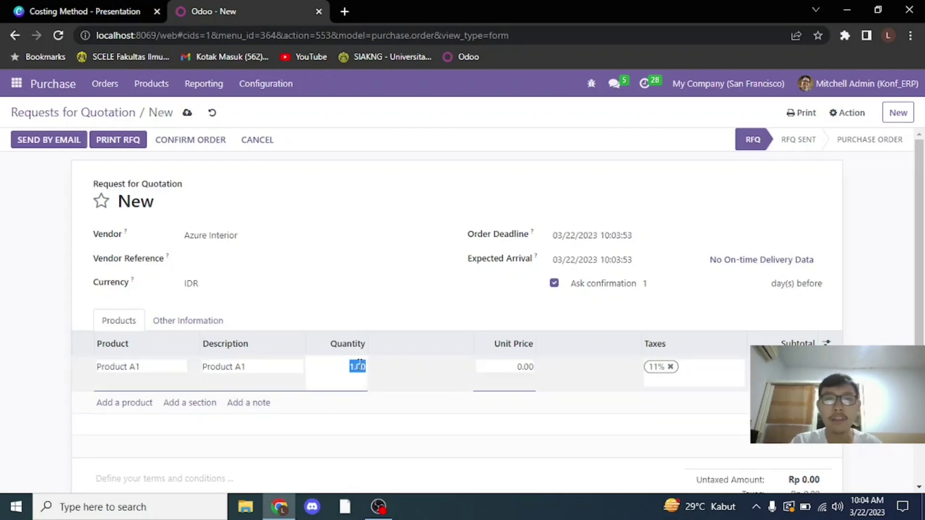
{"action": "type", "text": "10"}
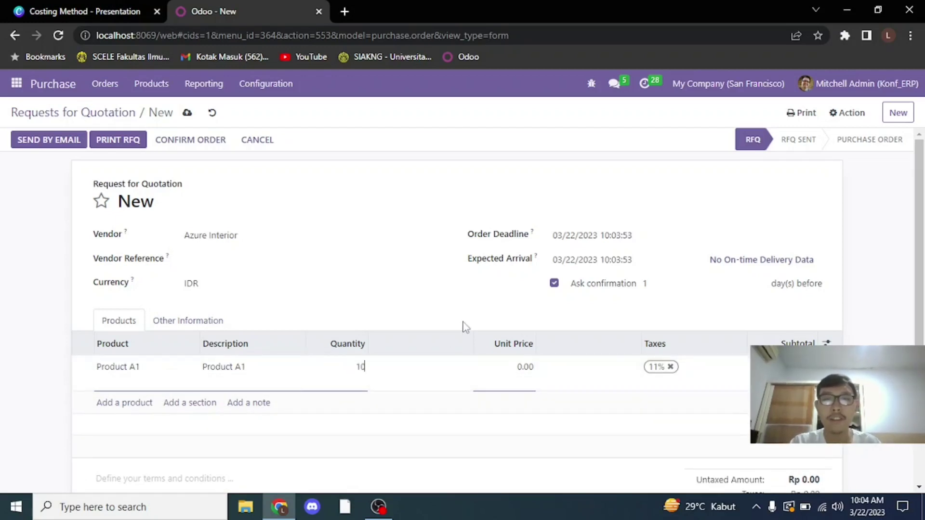
{"action": "left_click", "coordinate": [522, 365]}
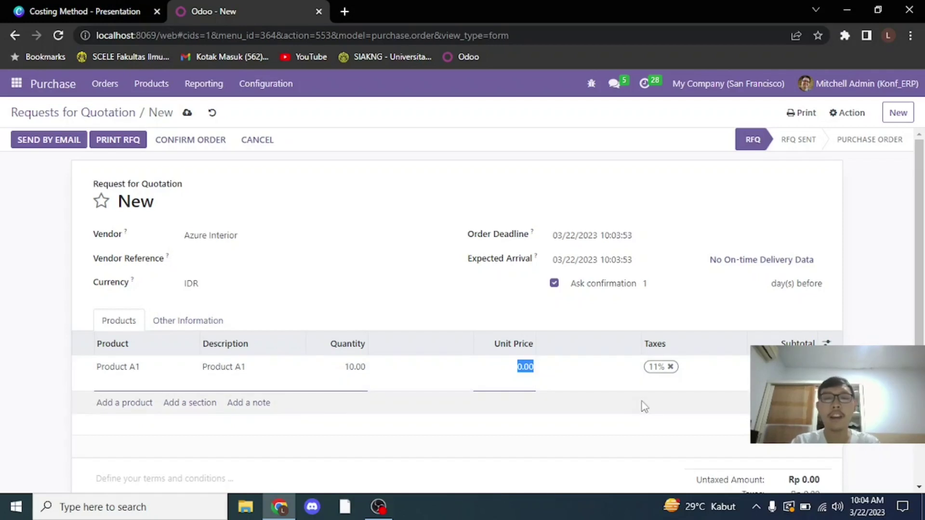
{"action": "type", "text": "100000"}
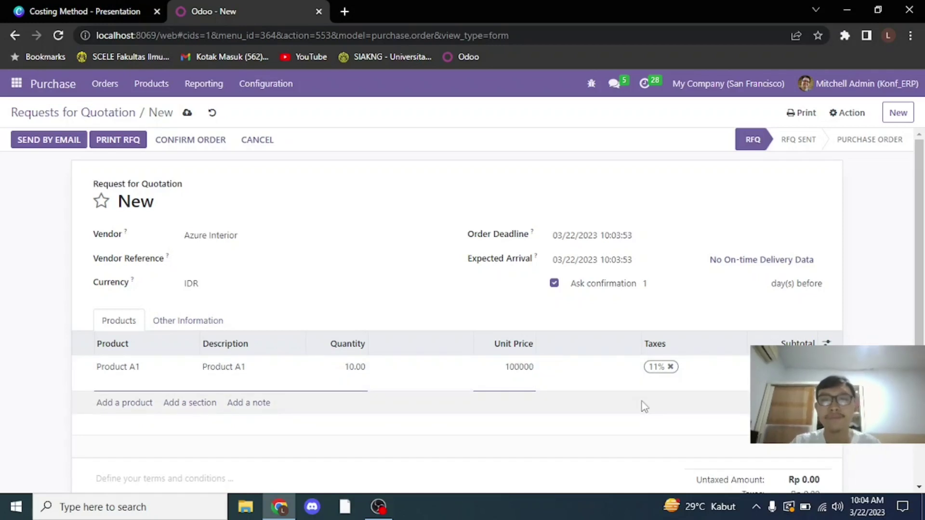
{"action": "left_click", "coordinate": [645, 407]}
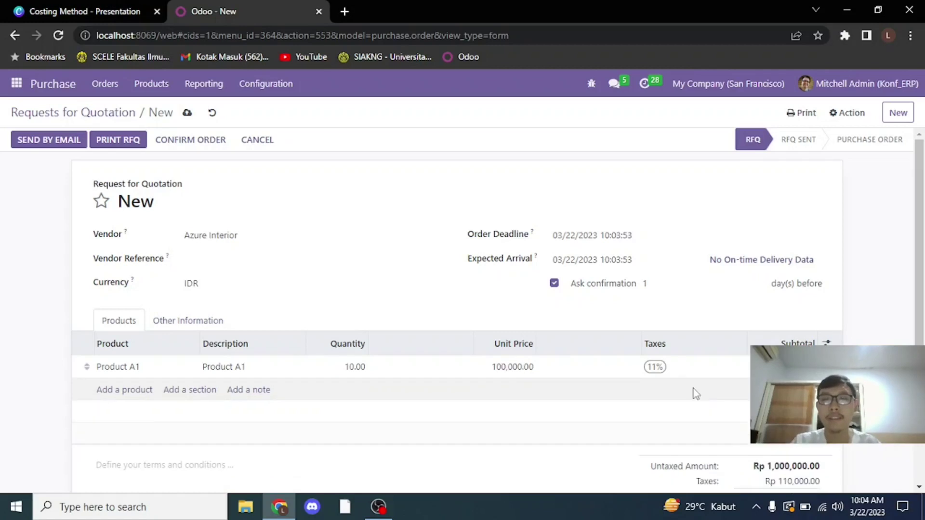
- Remove the 11% tax from the Product A1 order line
{"action": "left_click", "coordinate": [672, 375]}
{"action": "left_click", "coordinate": [670, 367]}
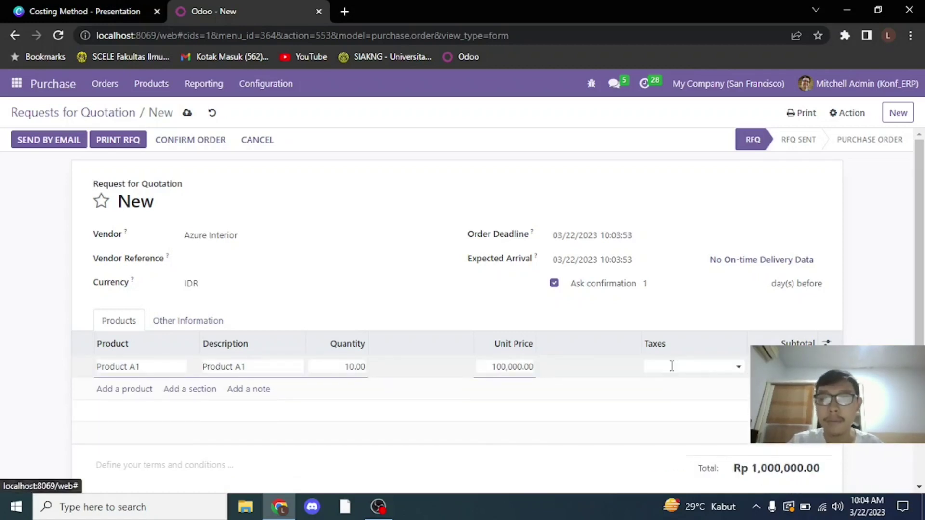
{"action": "scroll", "coordinate": [457, 310], "scroll_direction": "down", "scroll_amount": 3}
{"action": "scroll", "coordinate": [456, 310], "scroll_direction": "up", "scroll_amount": 3}
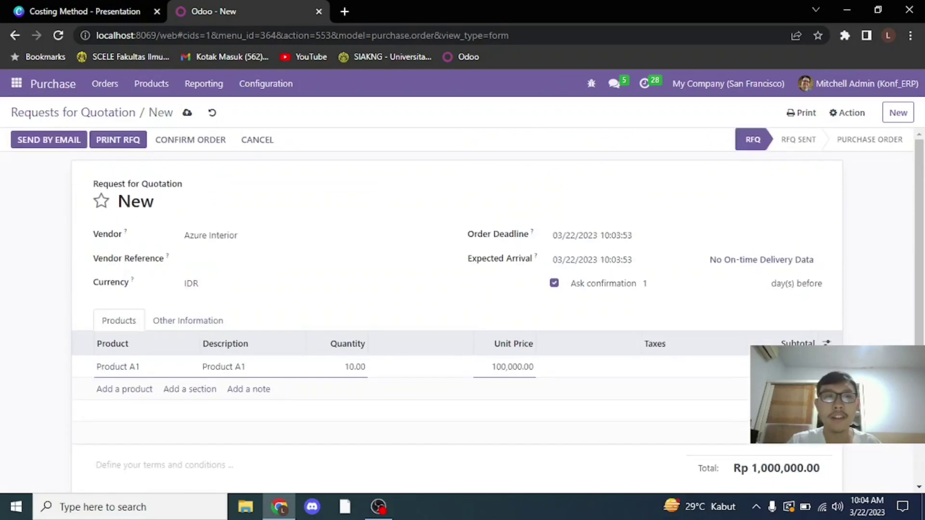
- Confirm the Azure Interior order, then receive Product A1 by setting the done quantities and validating the receipt
{"action": "left_click", "coordinate": [205, 145]}
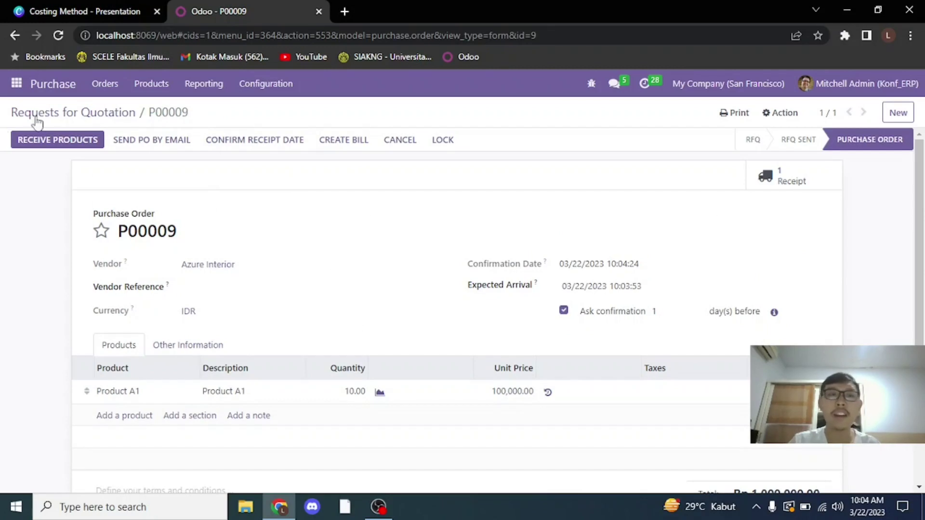
{"action": "left_click", "coordinate": [33, 139]}
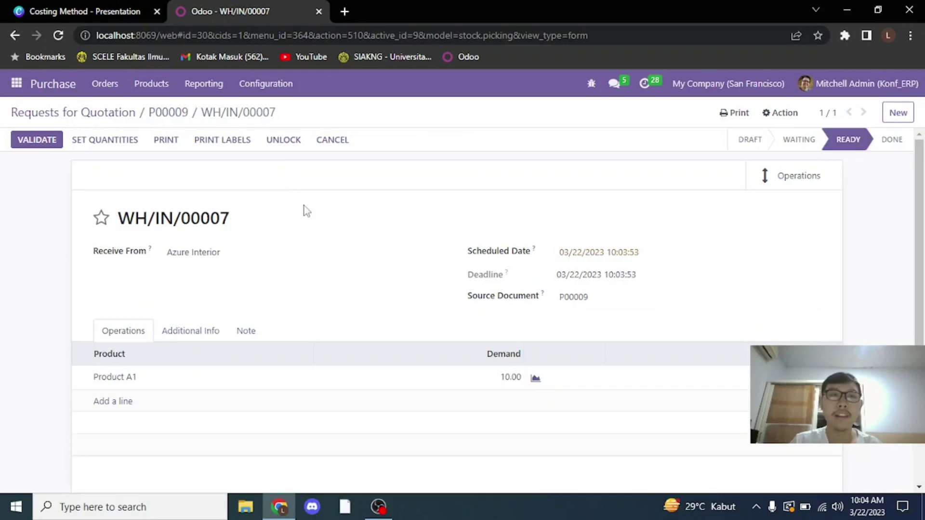
{"action": "left_click", "coordinate": [110, 140]}
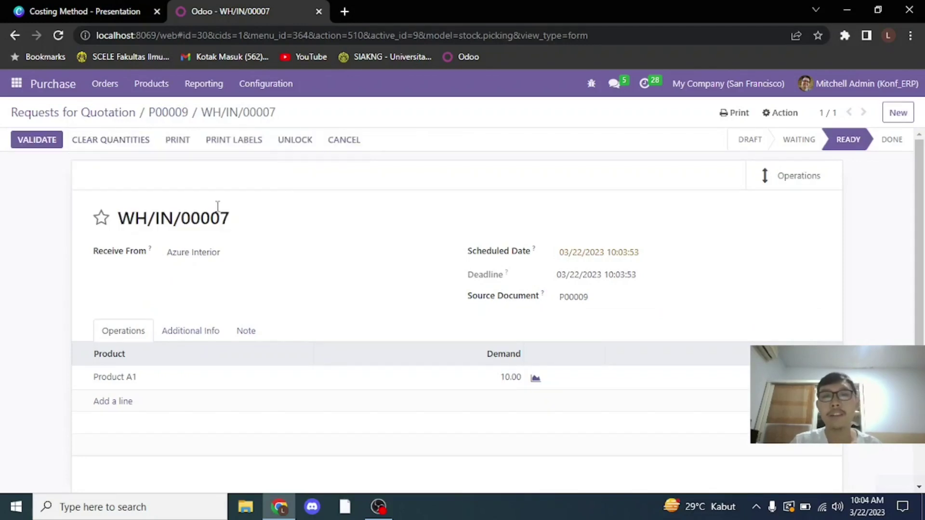
{"action": "left_click", "coordinate": [37, 140]}
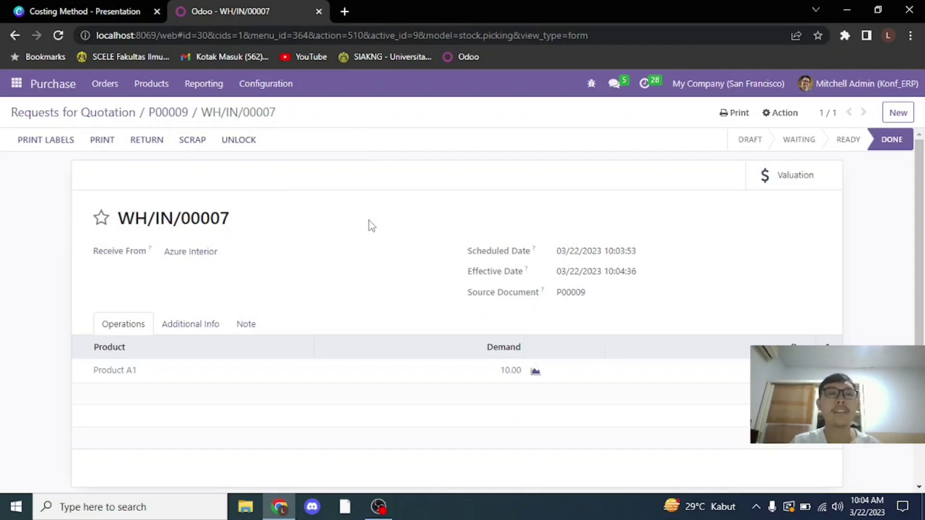
- Open Accounting in a separate browser tab and examine the journal entry posted for the Product A1 receipt
{"action": "left_click", "coordinate": [14, 92]}
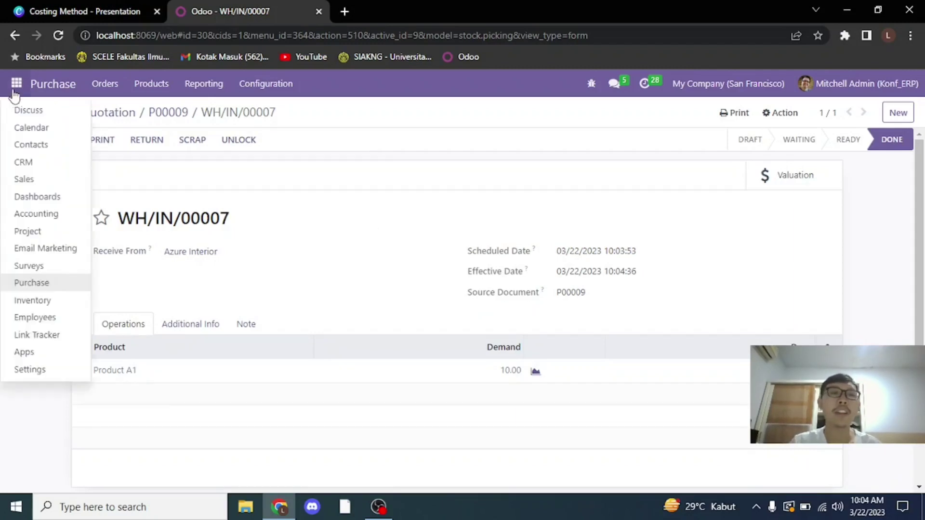
{"action": "middle_click", "coordinate": [33, 215]}
{"action": "left_click", "coordinate": [391, 11]}
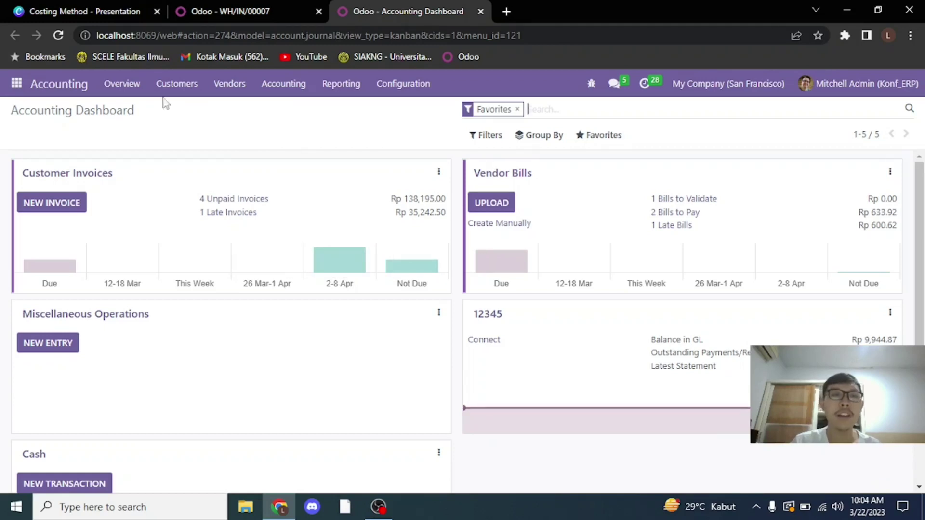
{"action": "left_click", "coordinate": [230, 86]}
{"action": "mouse_move", "coordinate": [175, 89]}
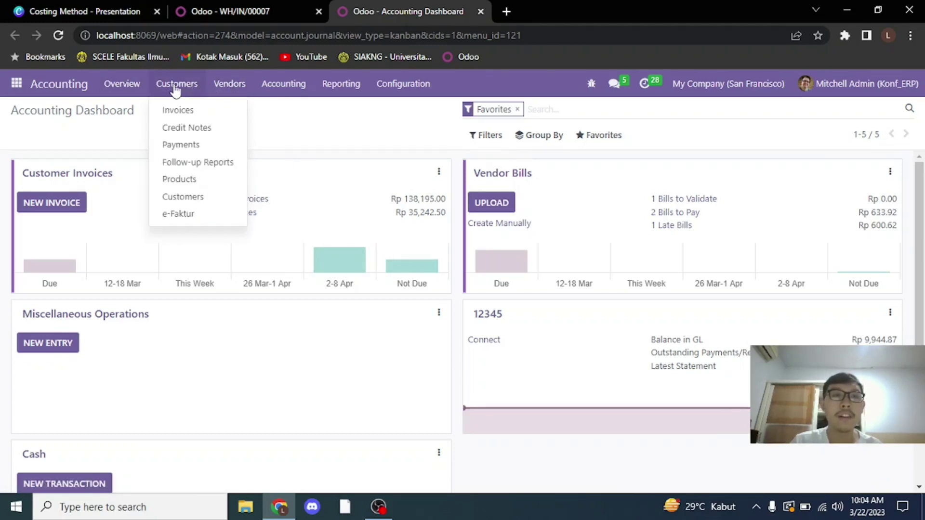
{"action": "mouse_move", "coordinate": [237, 92]}
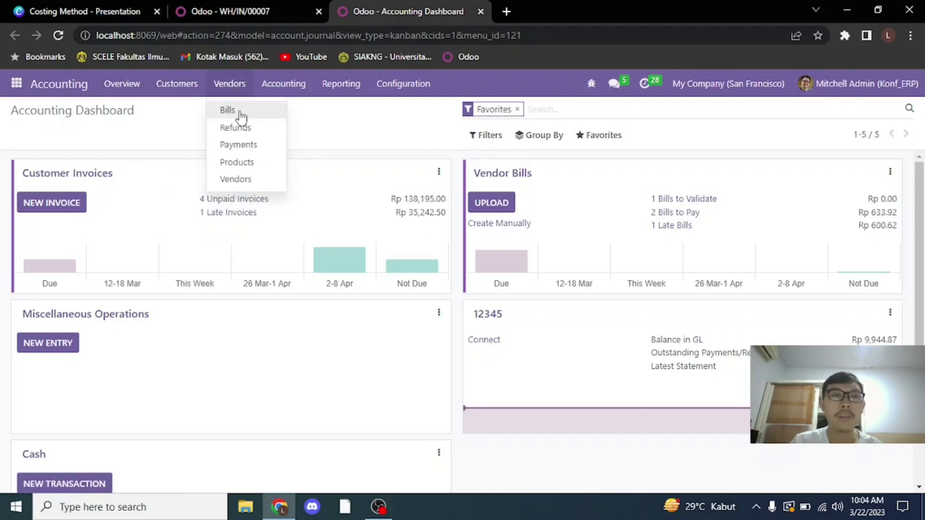
{"action": "mouse_move", "coordinate": [275, 92]}
{"action": "left_click", "coordinate": [307, 131]}
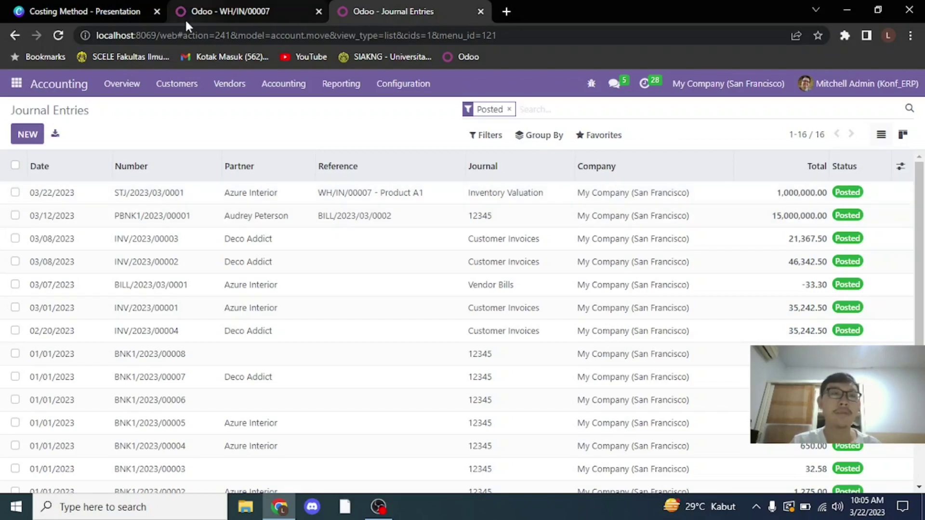
- Return to Purchase and create another request for quotation with an individual contact instead of Azure Interior as the vendor
{"action": "left_click", "coordinate": [265, 7]}
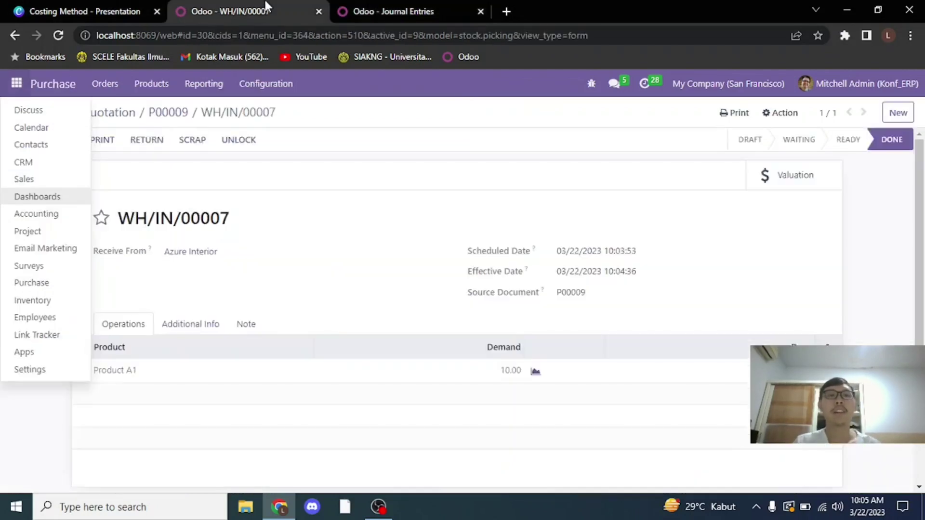
{"action": "left_click", "coordinate": [355, 165]}
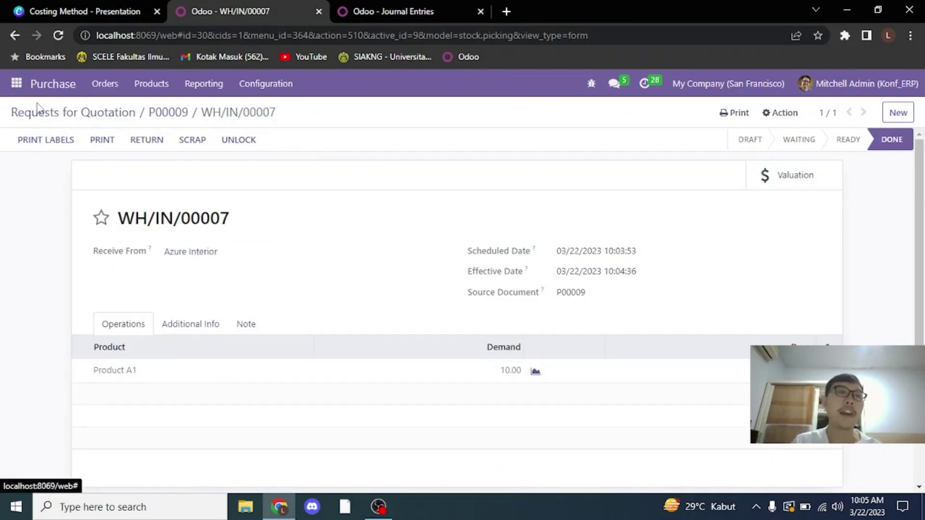
{"action": "left_click", "coordinate": [43, 89]}
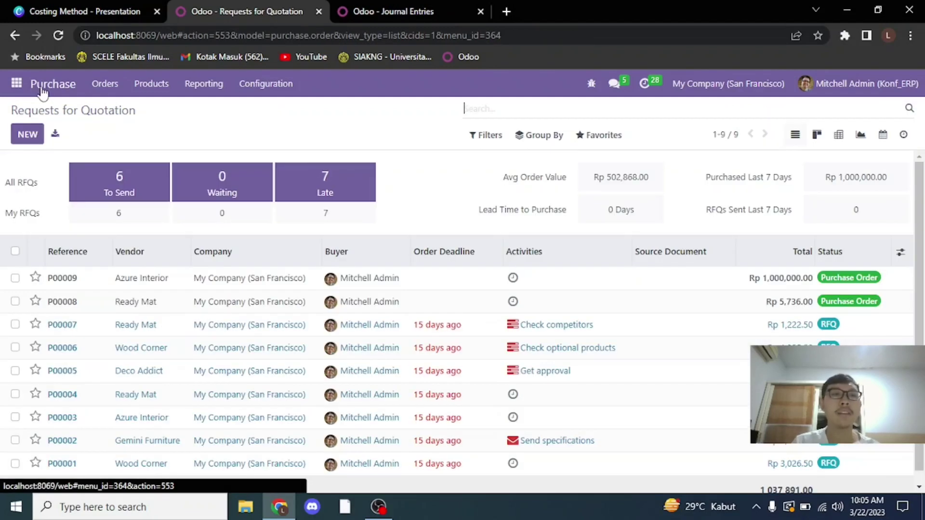
{"action": "left_click", "coordinate": [27, 134]}
{"action": "left_click", "coordinate": [289, 236]}
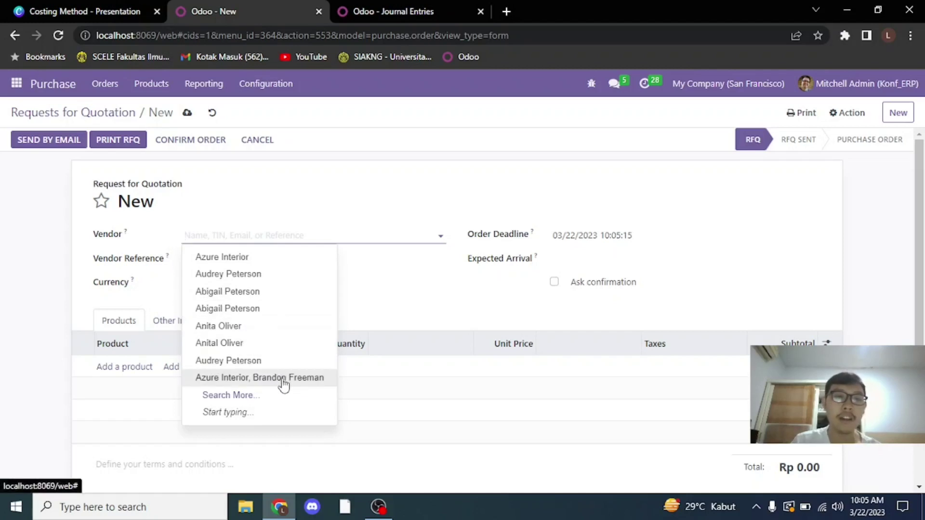
{"action": "left_click", "coordinate": [255, 276]}
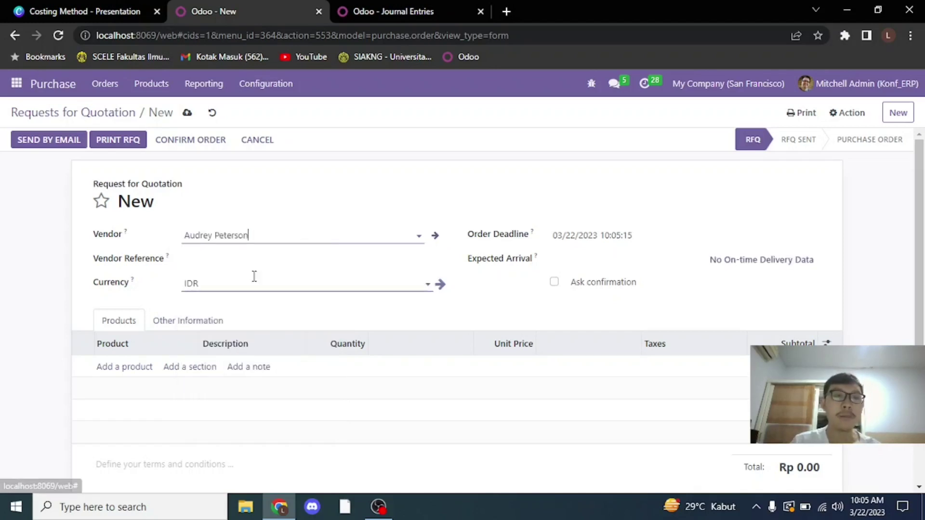
- Add Product A1 to the new quotation with quantity 10 and unit price 120,000, and remove its 11% tax
{"action": "left_click", "coordinate": [126, 370]}
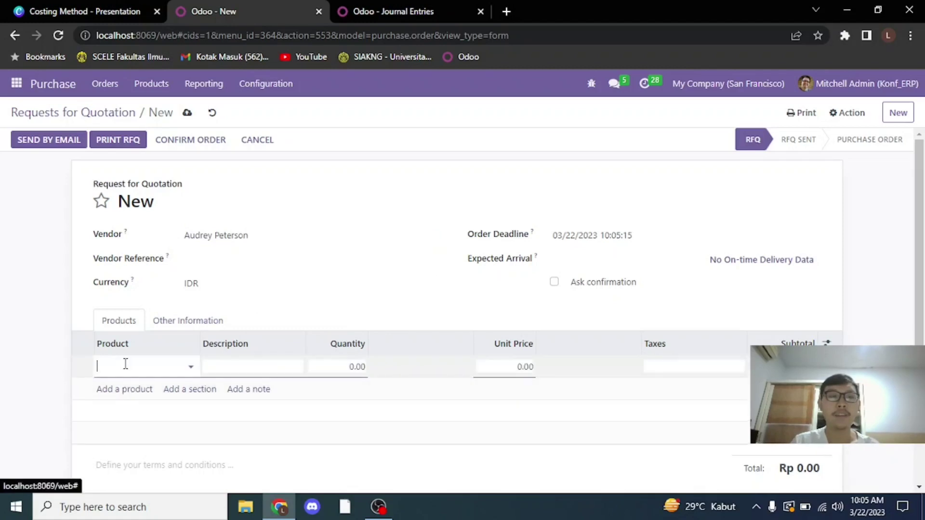
{"action": "type", "text": "Pro"}
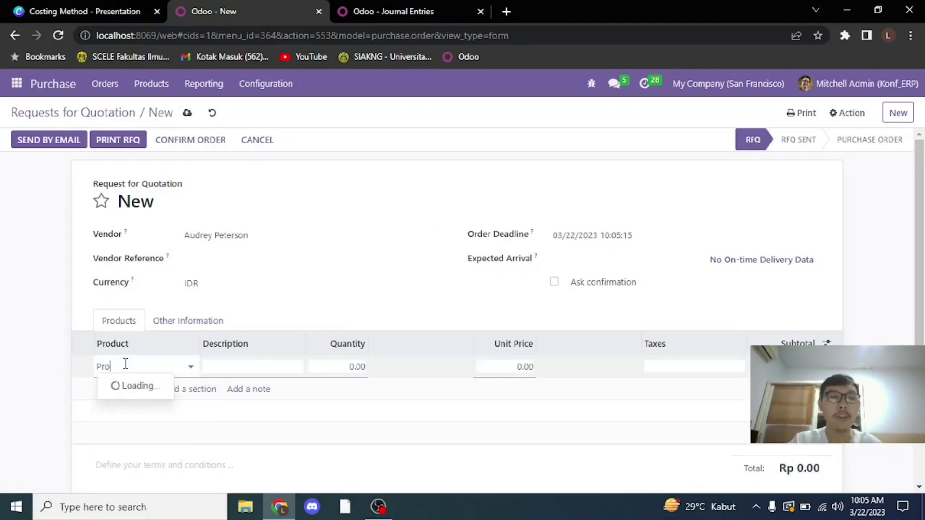
{"action": "left_click", "coordinate": [151, 420]}
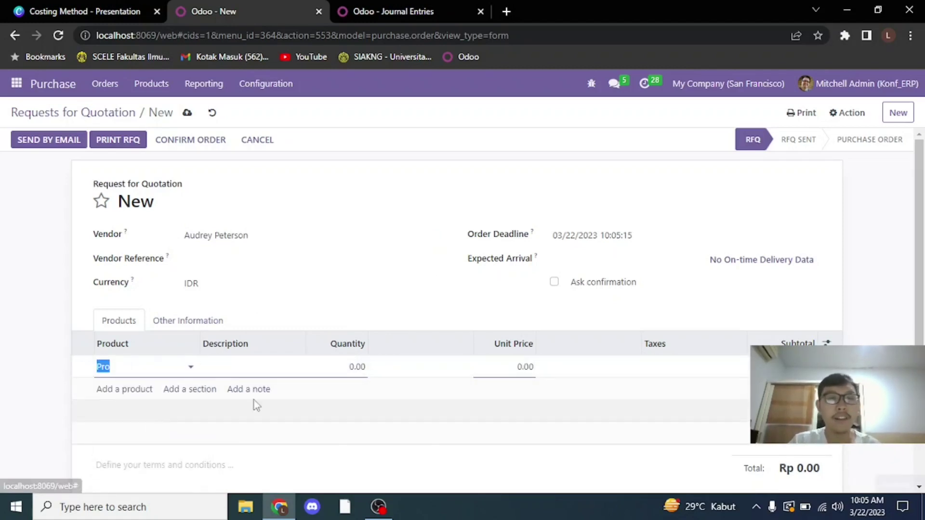
{"action": "left_click", "coordinate": [361, 368]}
{"action": "type", "text": "10"}
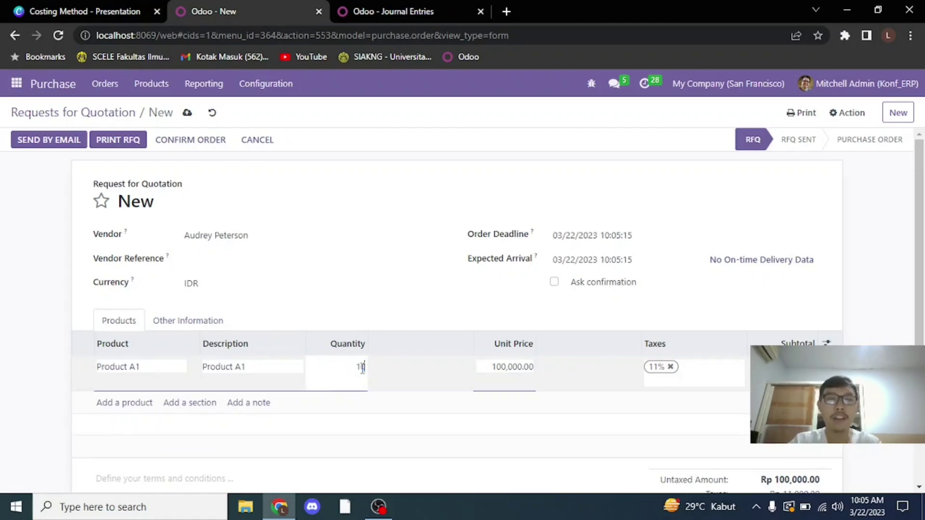
{"action": "left_click", "coordinate": [506, 367]}
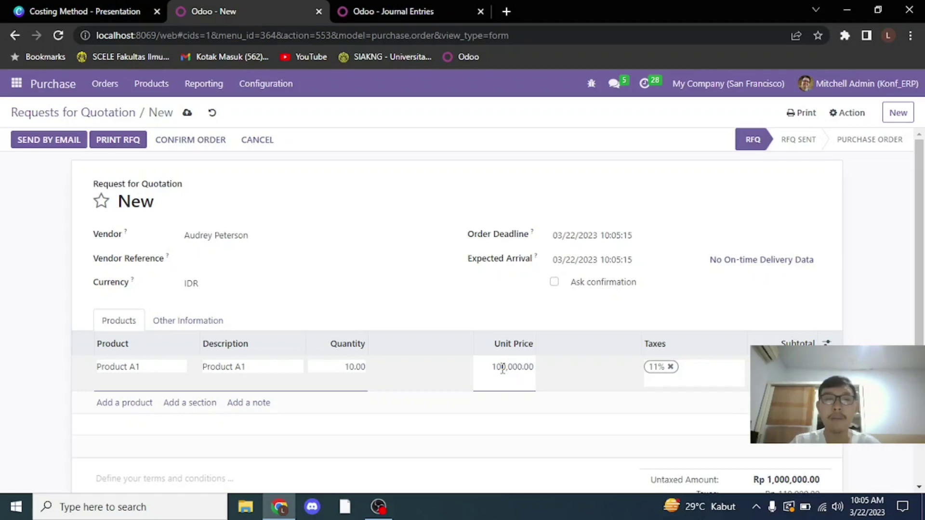
{"action": "left_click", "coordinate": [669, 367]}
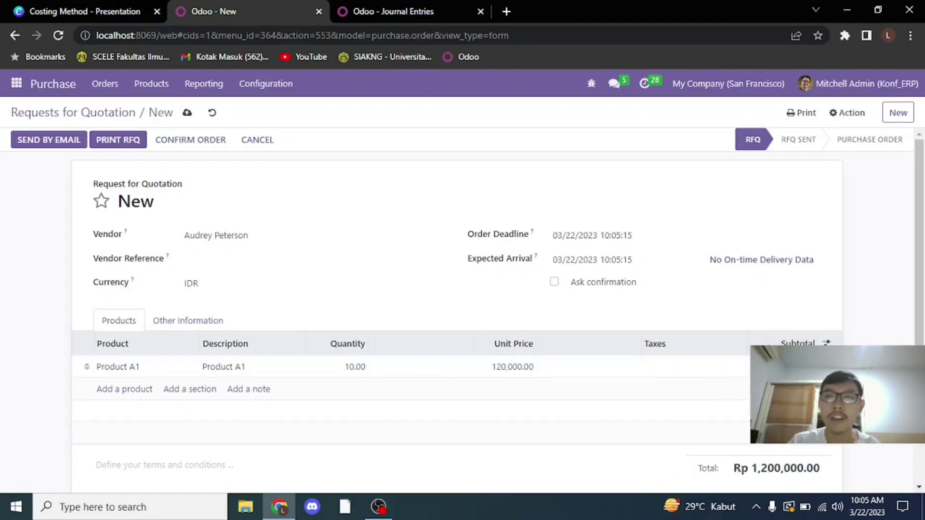
- Confirm the second order for Product A1, set the received quantities and validate its receipt
{"action": "left_click", "coordinate": [169, 140]}
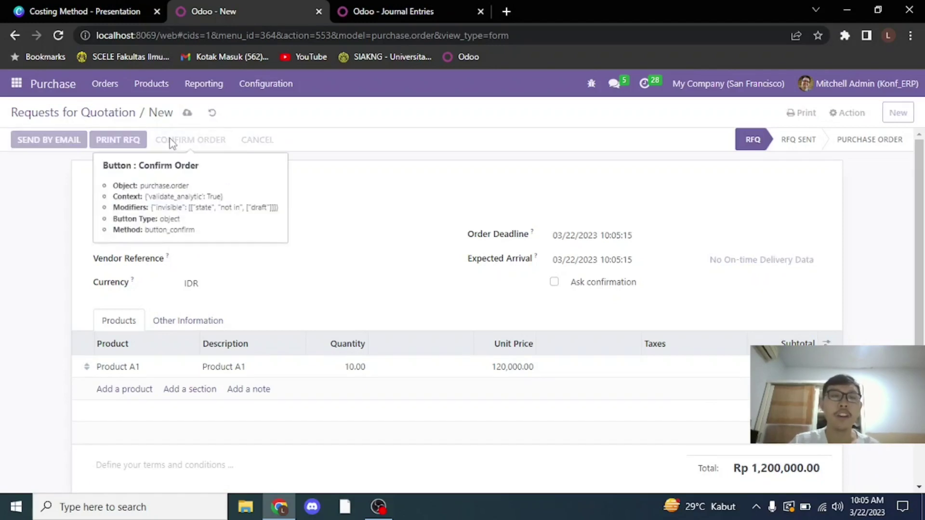
{"action": "left_click", "coordinate": [100, 146]}
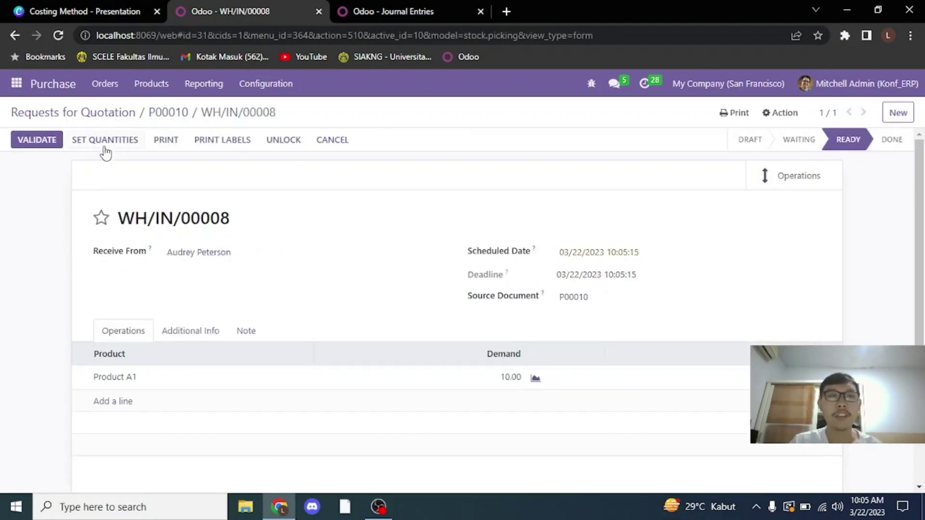
{"action": "left_click", "coordinate": [104, 144]}
{"action": "left_click", "coordinate": [36, 141]}
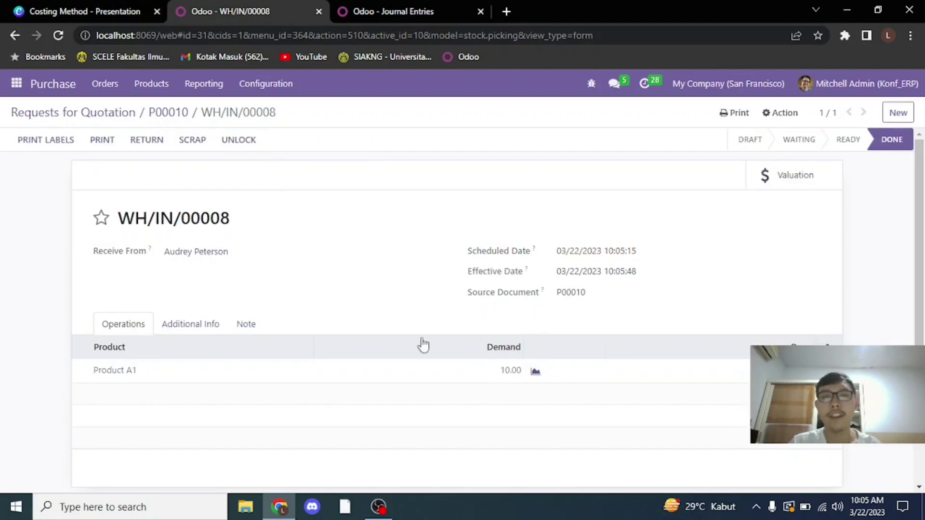
- Refresh the journal entries in Accounting and compare the inventory valuation totals of the two Product A1 receipts
{"action": "left_click", "coordinate": [389, 8]}
{"action": "key", "text": "F5"}
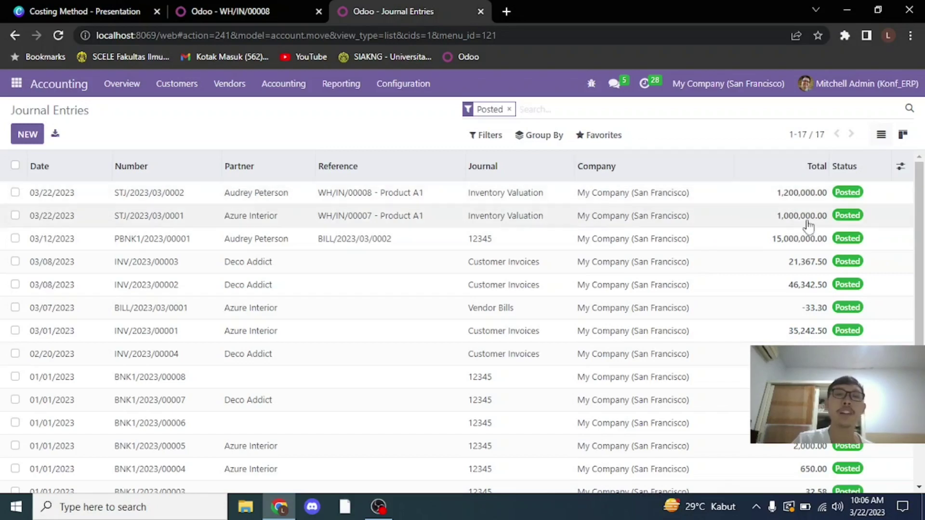
{"action": "left_click", "coordinate": [229, 6]}
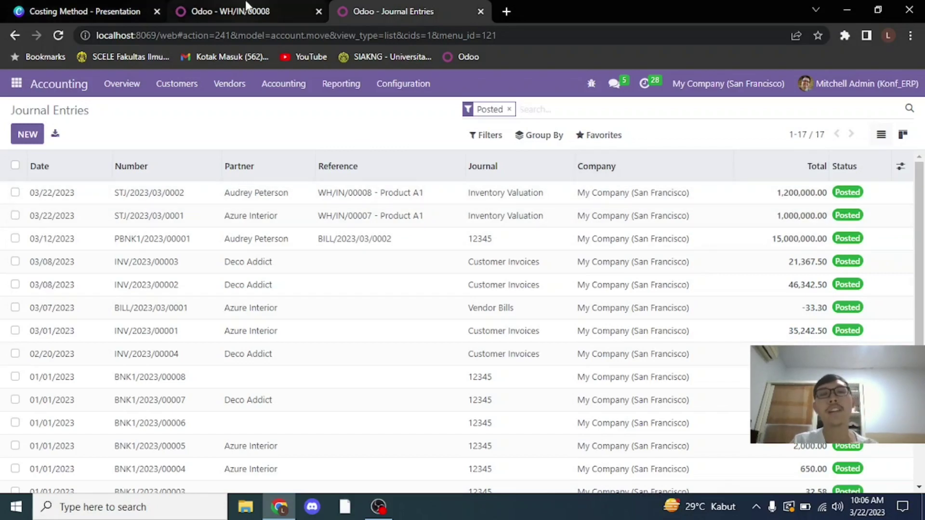
- Switch to Sales and create a new quotation with an individual contact as the customer
{"action": "left_click", "coordinate": [16, 83]}
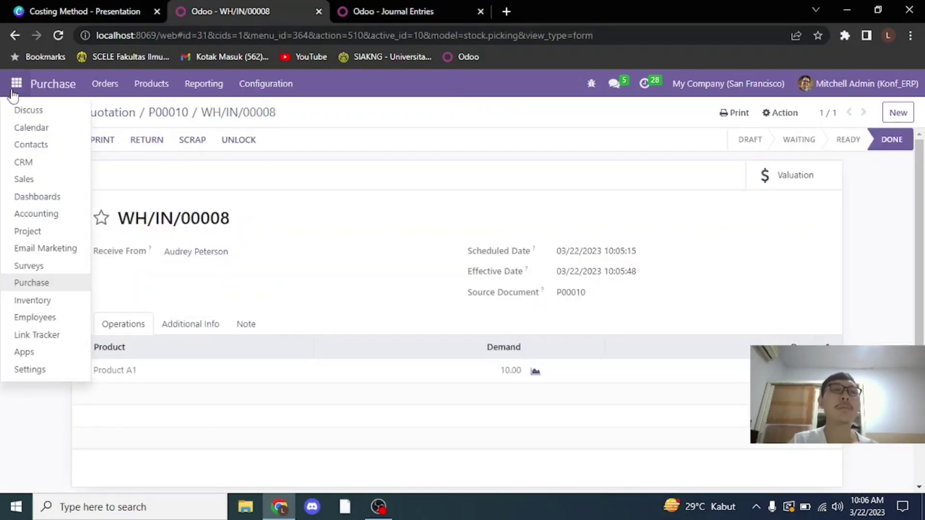
{"action": "left_click", "coordinate": [42, 185]}
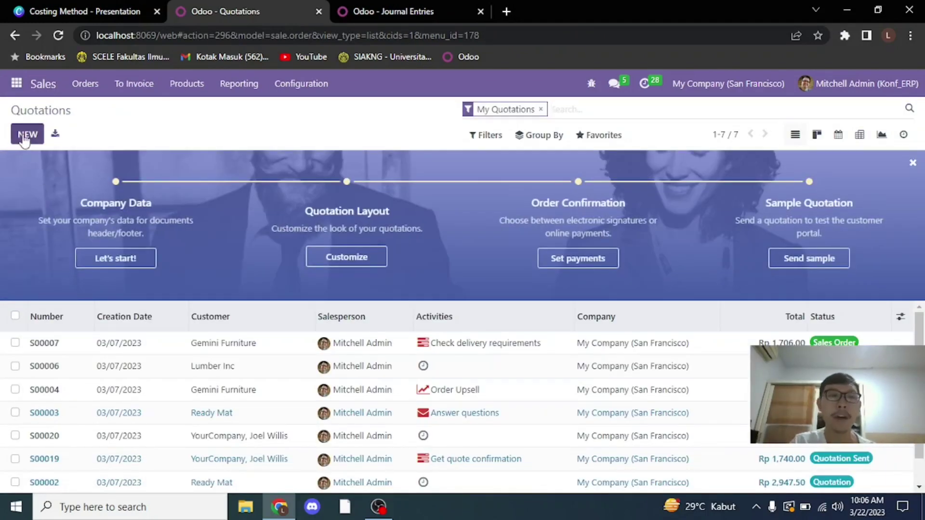
{"action": "left_click", "coordinate": [23, 137]}
{"action": "left_click", "coordinate": [241, 251]}
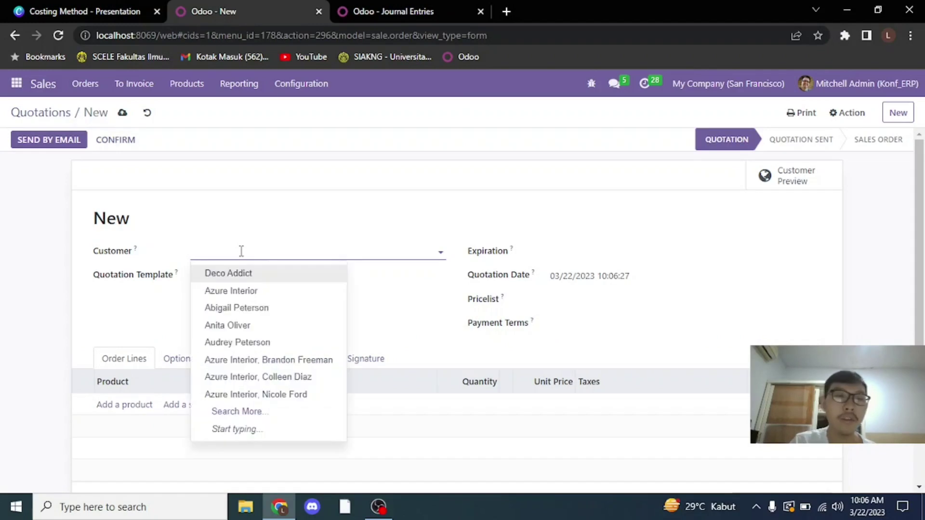
{"action": "left_click", "coordinate": [225, 328]}
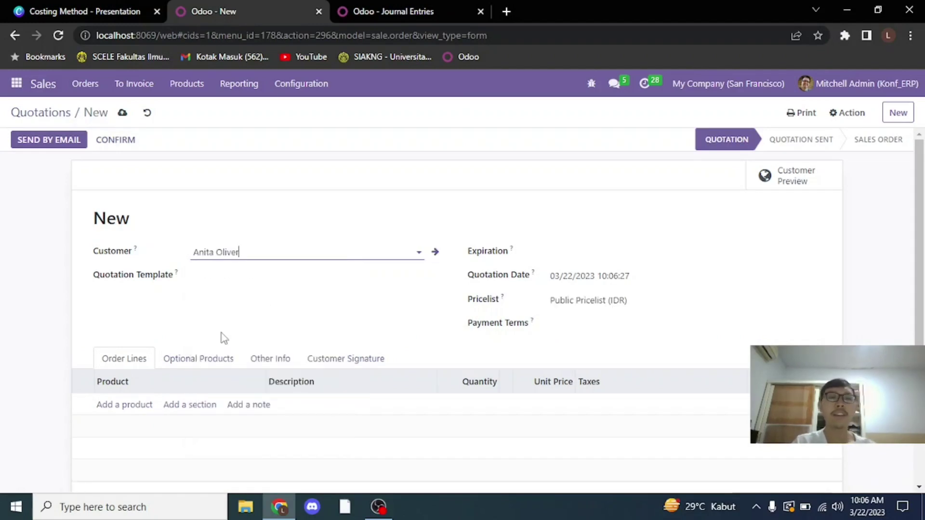
- Add Product A1 to the sales quotation with quantity 20 and remove its 11% tax
{"action": "left_click", "coordinate": [131, 407]}
{"action": "type", "text": "Pro"}
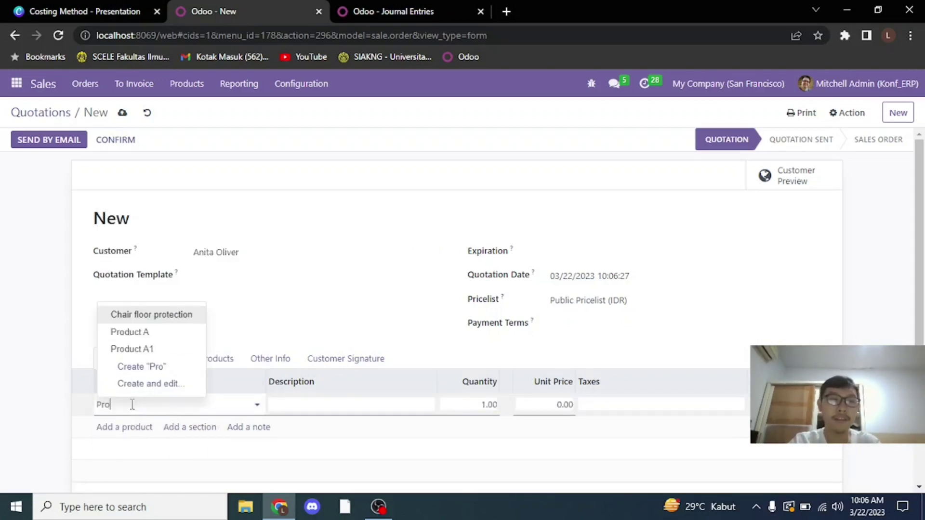
{"action": "left_click", "coordinate": [153, 348]}
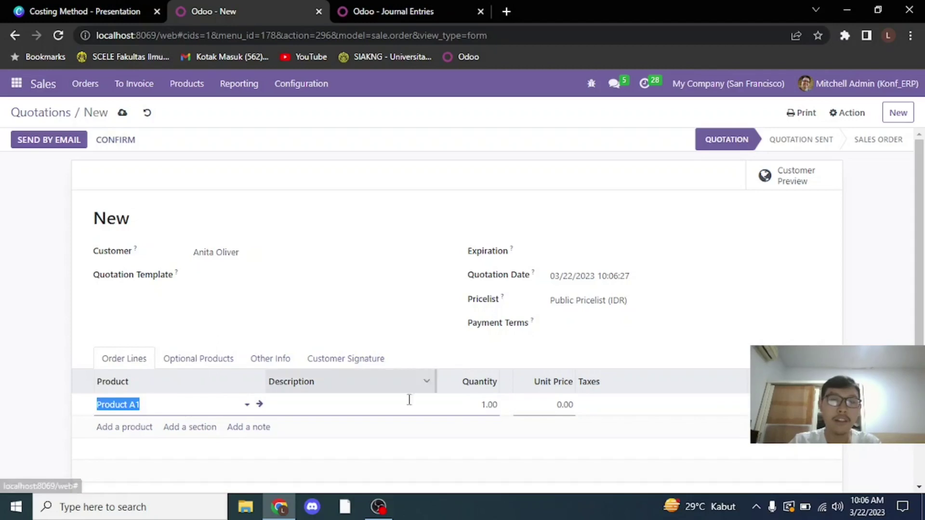
{"action": "left_click", "coordinate": [481, 406]}
{"action": "type", "text": "20"}
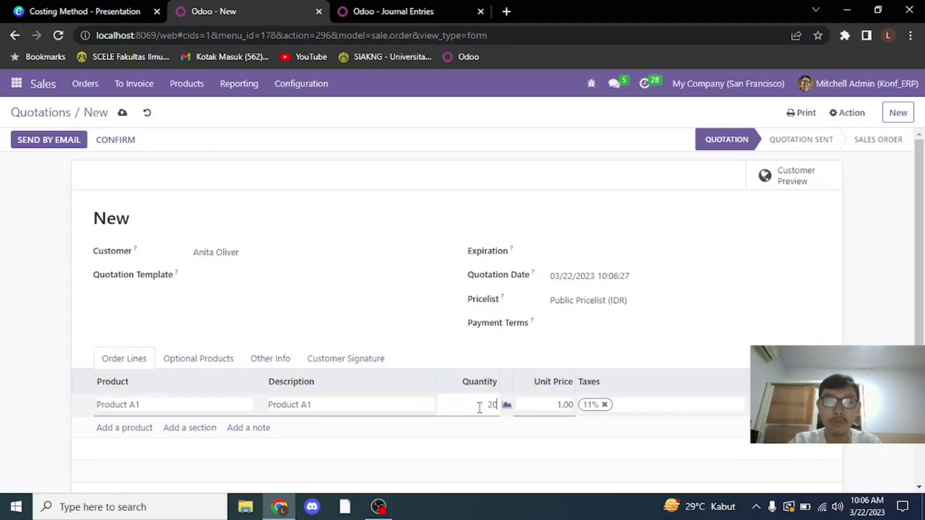
{"action": "left_click", "coordinate": [606, 407]}
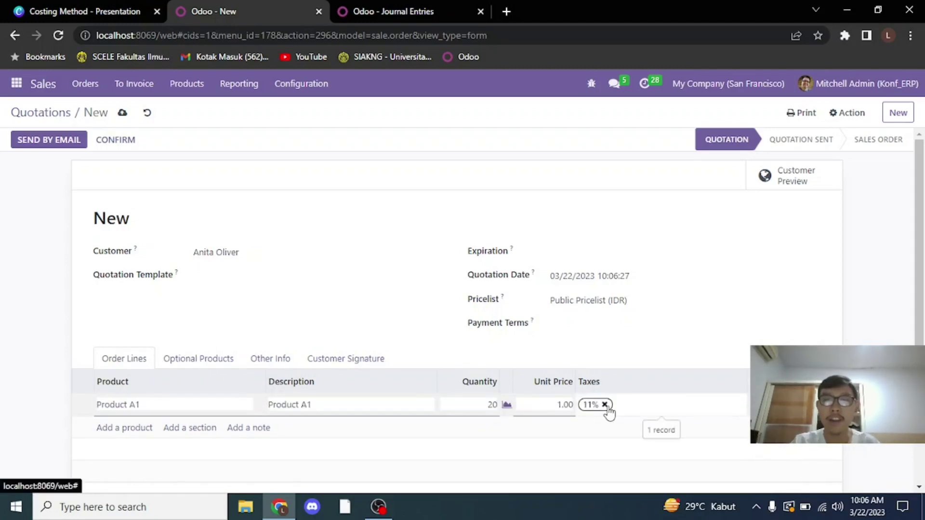
{"action": "left_click", "coordinate": [604, 405]}
- Set the unit price of the Product A1 line to 150,000 and review the quotation
{"action": "left_click", "coordinate": [565, 406]}
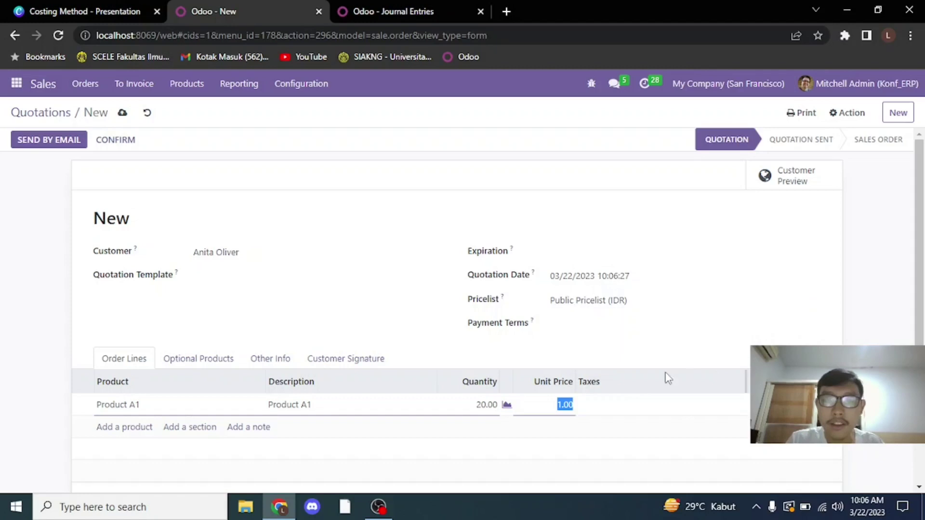
{"action": "left_click", "coordinate": [605, 355]}
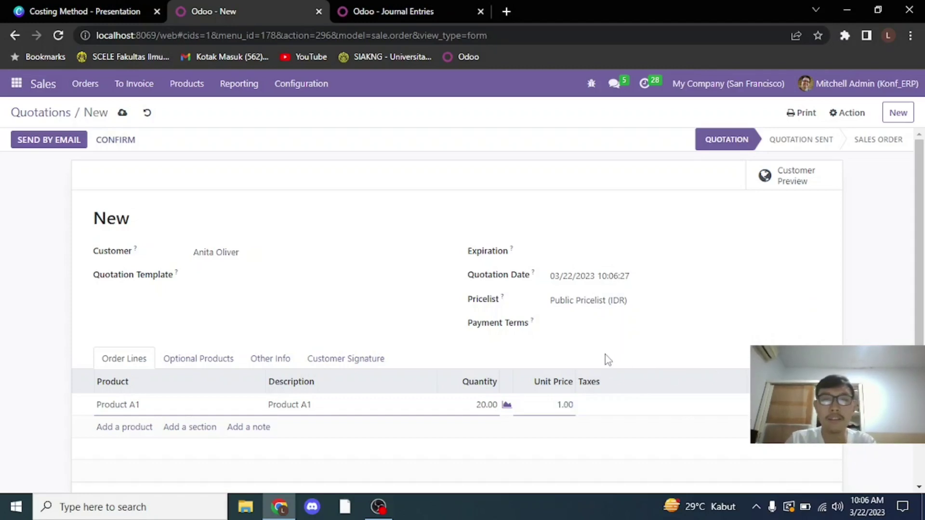
{"action": "left_click", "coordinate": [564, 404]}
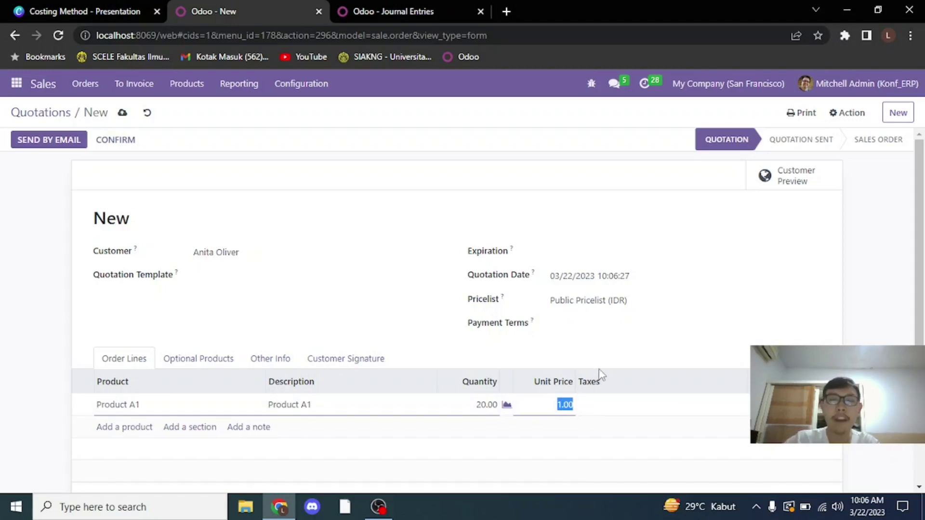
{"action": "type", "text": "150000"}
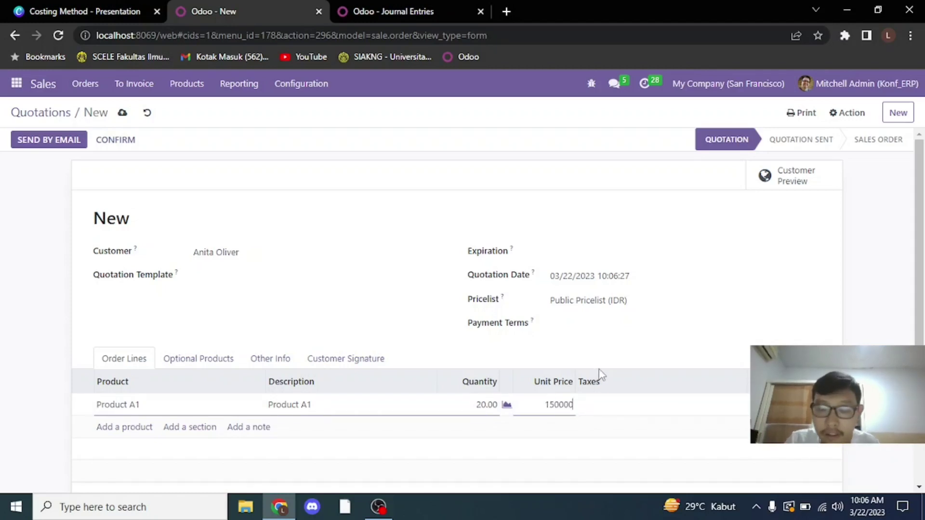
{"action": "left_click", "coordinate": [795, 428]}
{"action": "scroll", "coordinate": [462, 308], "scroll_direction": "down", "scroll_amount": 2}
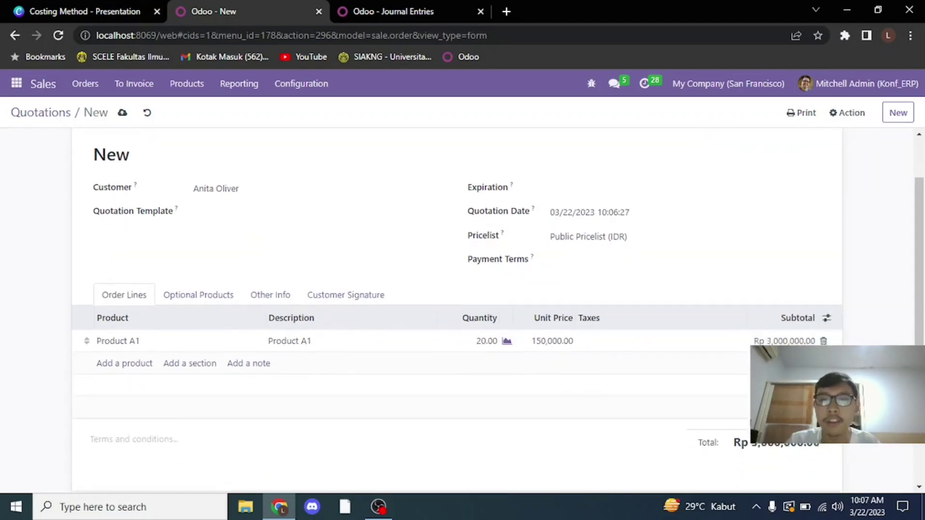
{"action": "scroll", "coordinate": [462, 309], "scroll_direction": "down", "scroll_amount": 1}
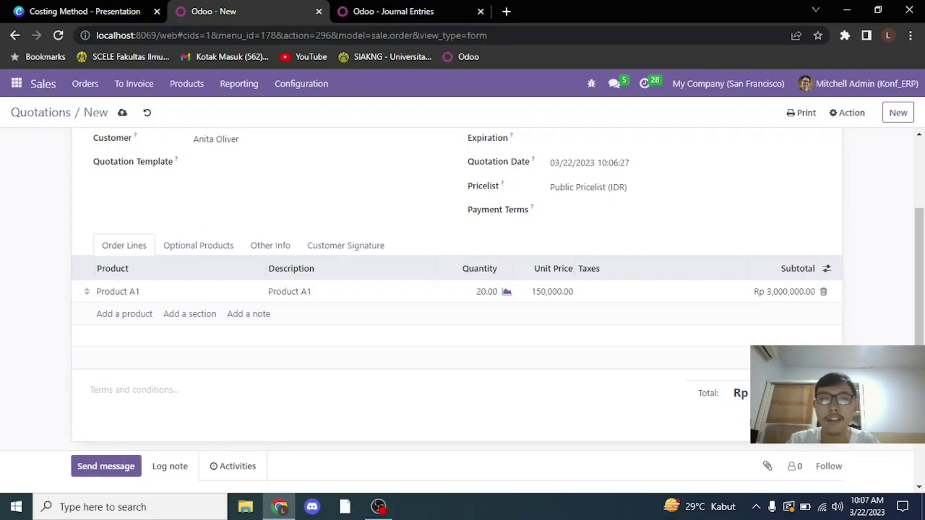
{"action": "scroll", "coordinate": [703, 274], "scroll_direction": "up", "scroll_amount": 3}
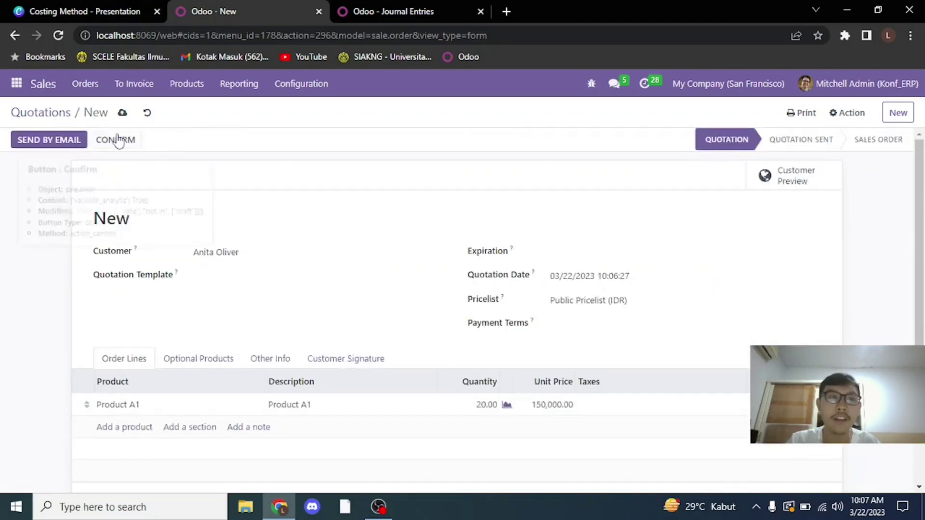
- Confirm the sales order, set the delivery quantities for Product A1 and validate the delivery, accepting the SMS confirmation
{"action": "left_click", "coordinate": [118, 140]}
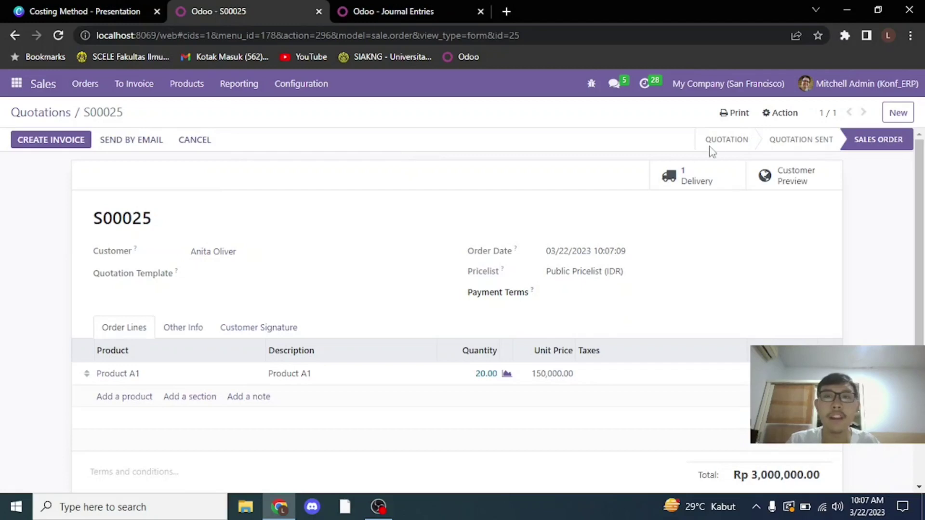
{"action": "left_click", "coordinate": [699, 171]}
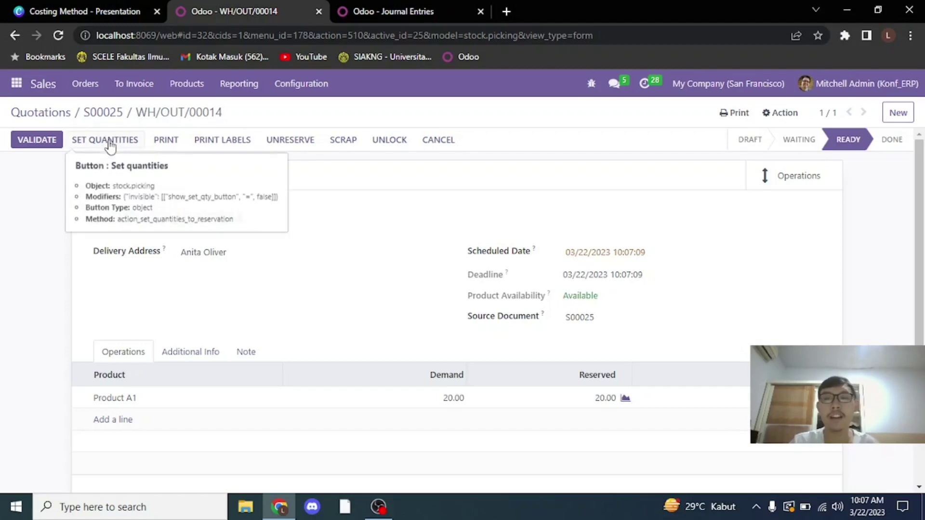
{"action": "left_click", "coordinate": [111, 145]}
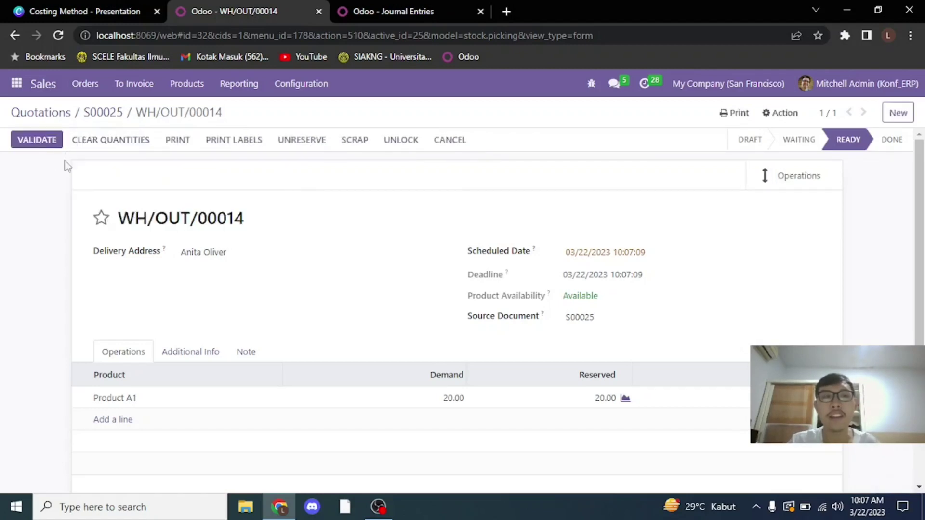
{"action": "left_click", "coordinate": [37, 141]}
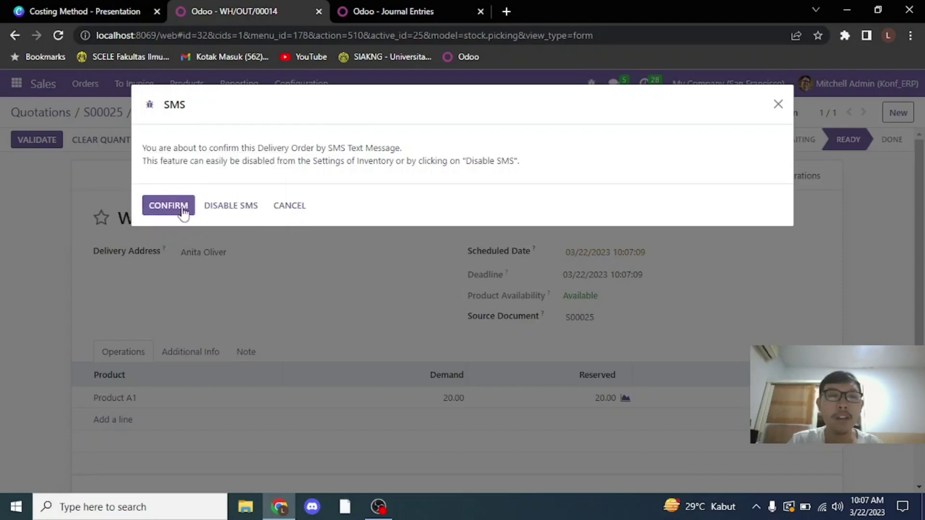
{"action": "left_click", "coordinate": [175, 206]}
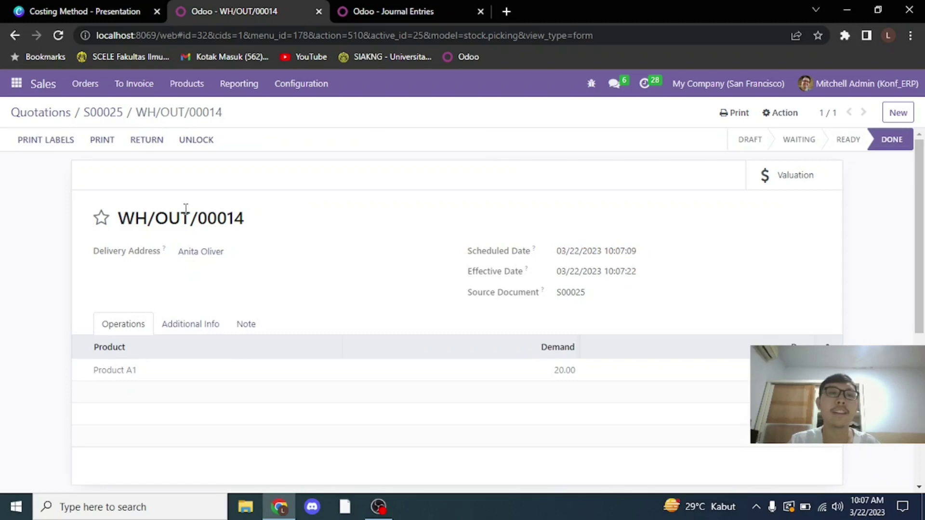
- Return to the journal entries in Accounting to check the entry for the Product A1 delivery
{"action": "left_click", "coordinate": [412, 11]}
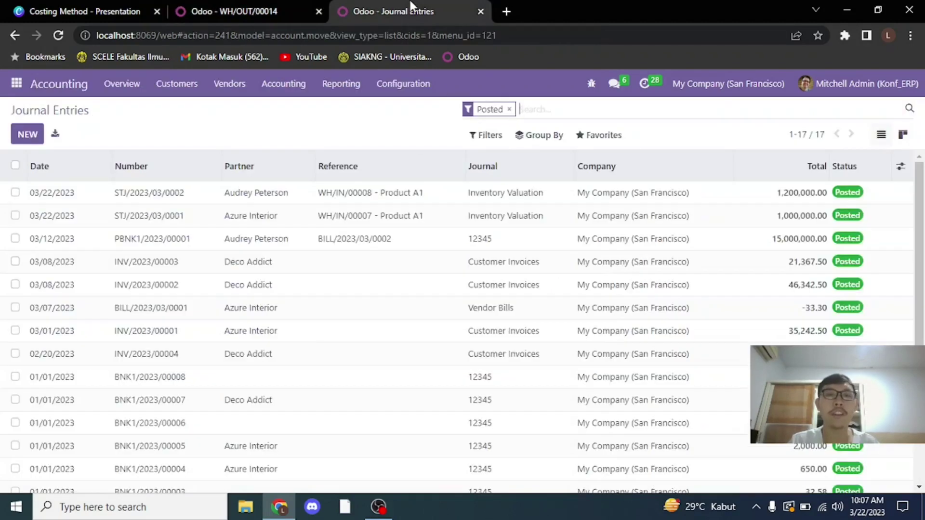